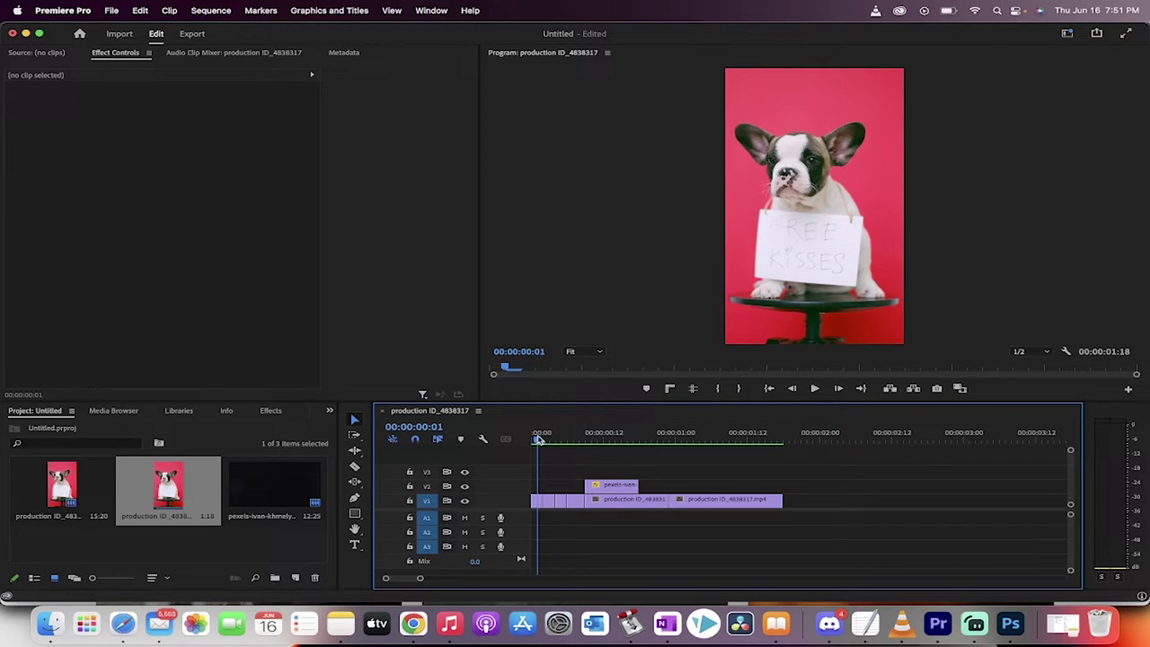
# Play back the finished laser example from the start and return to frame 6.
pyautogui.moveTo(539, 438); pyautogui.dragTo(536, 438)
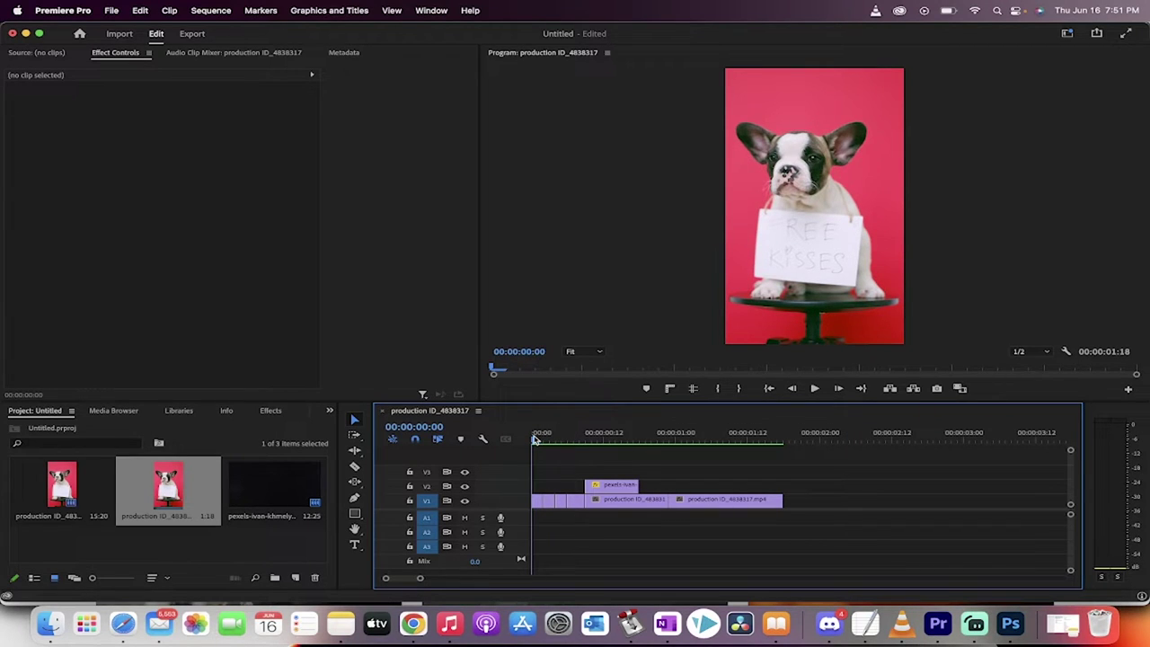
pyautogui.press('space')
pyautogui.press('space')
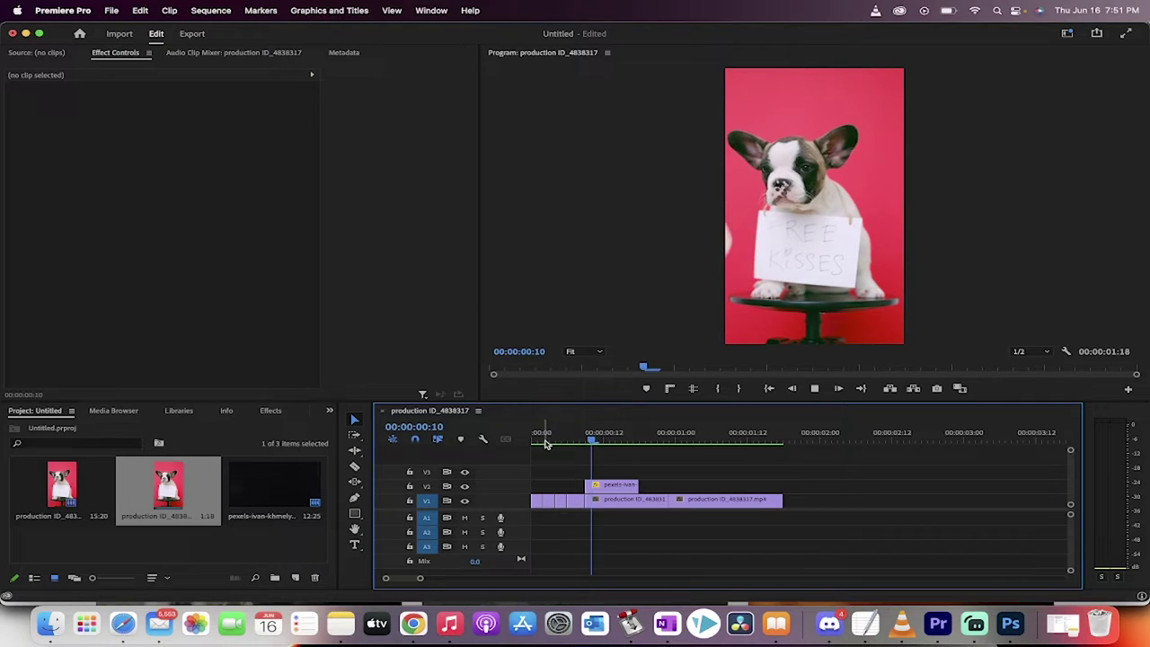
pyautogui.moveTo(580, 442)
pyautogui.mouseDown()
pyautogui.moveTo(557, 440)
pyautogui.moveTo(644, 439)
pyautogui.moveTo(579, 441)
pyautogui.mouseUp()
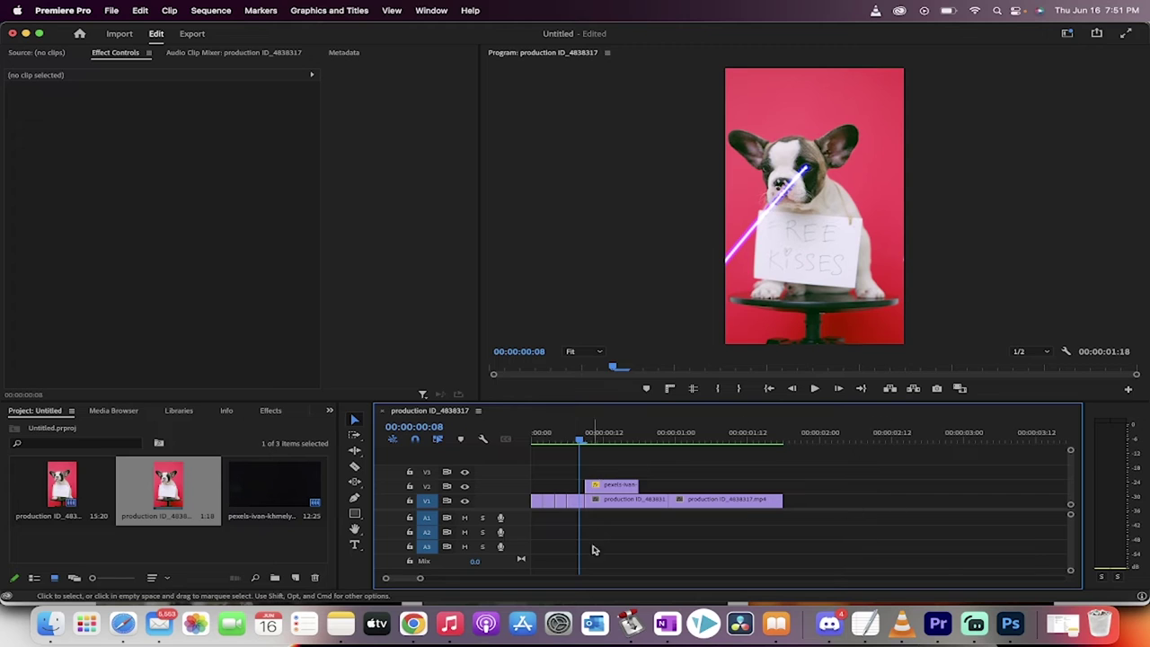
# Delete the old sequence and the smoke clip from the Project panel.
pyautogui.click(257, 490)
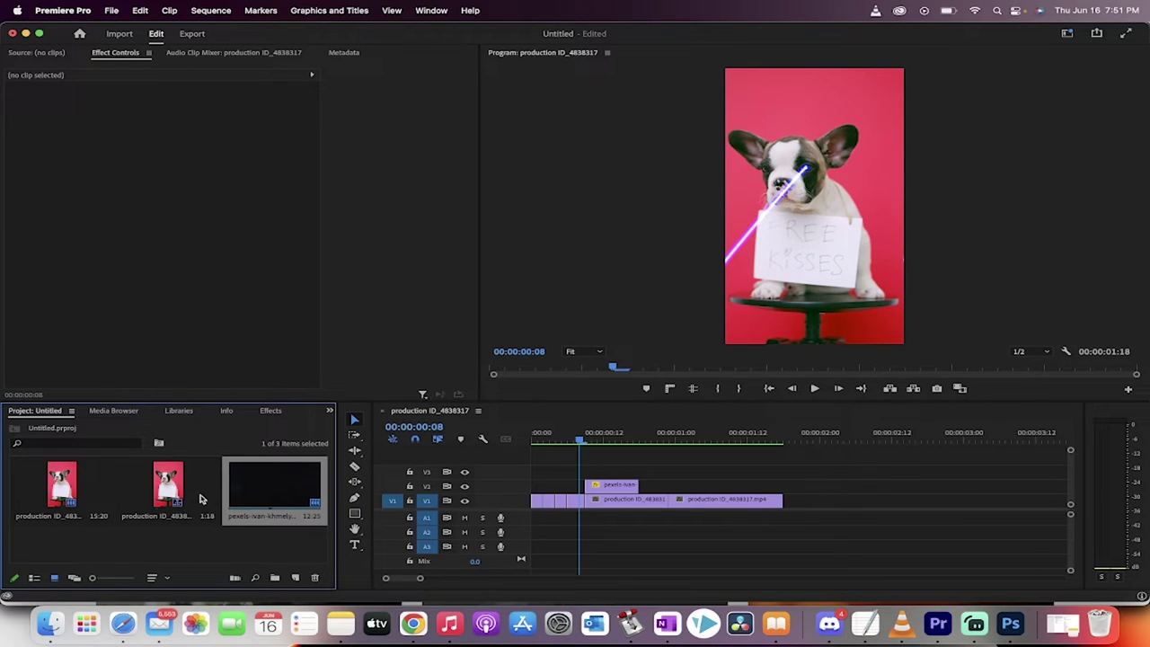
pyautogui.keyDown('super'); pyautogui.click(175, 498); pyautogui.keyUp('super')
pyautogui.press('Delete')
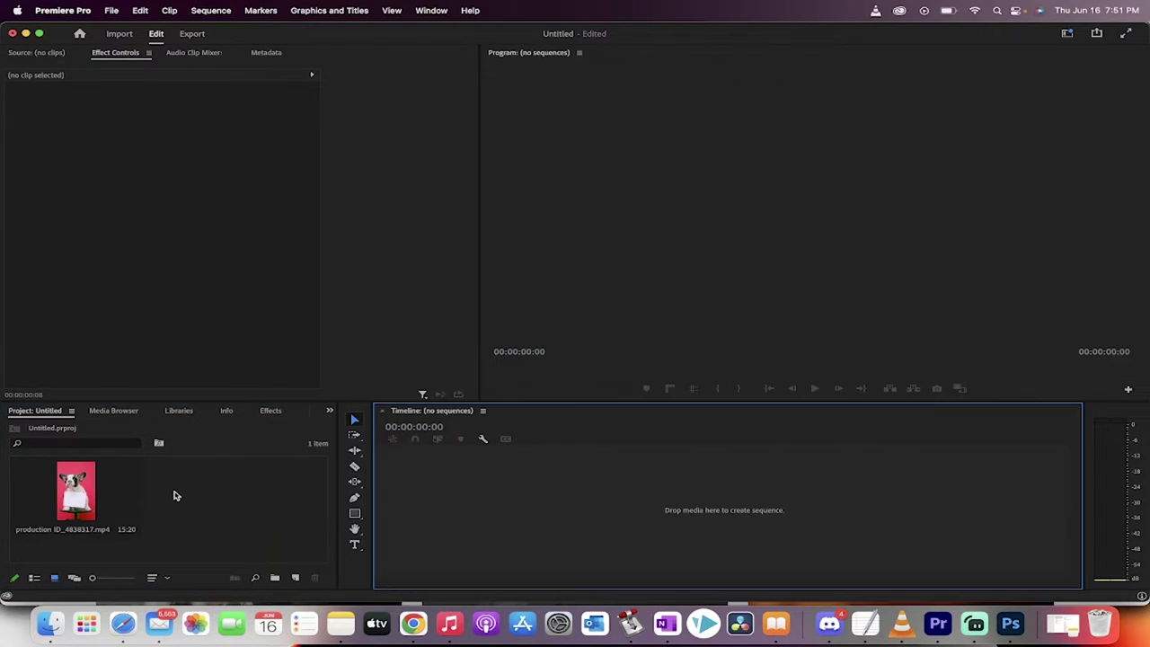
# Build a new sequence from the puppy clip and scrub about three seconds in.
pyautogui.moveTo(77, 489); pyautogui.dragTo(593, 503)
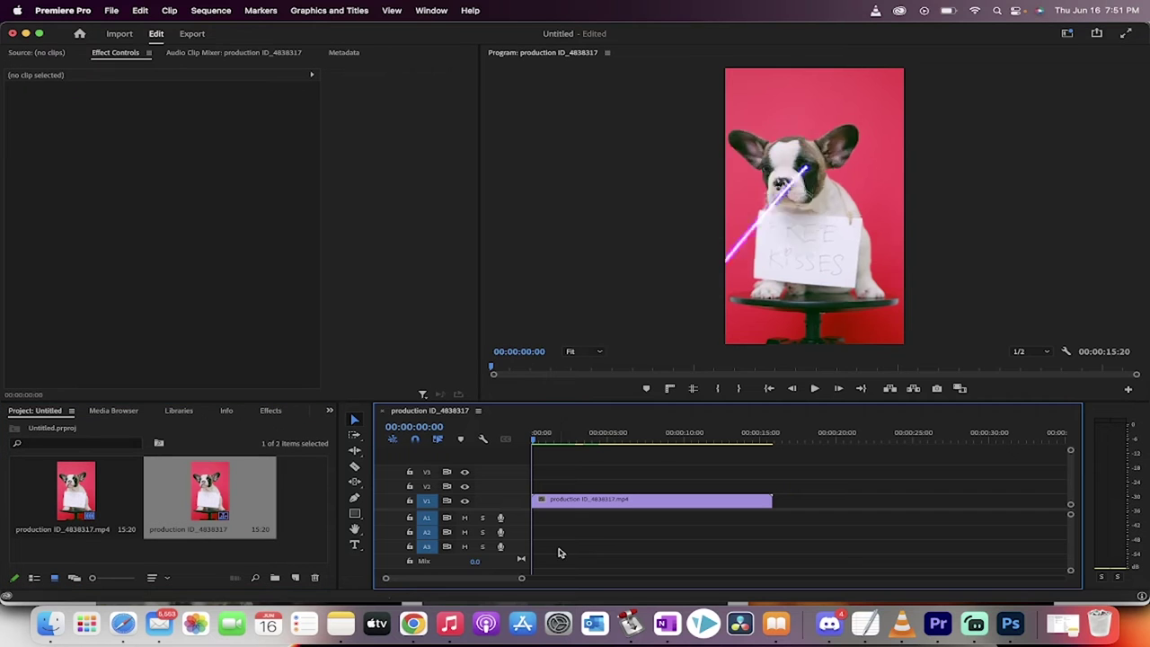
pyautogui.click(537, 438)
pyautogui.moveTo(537, 438); pyautogui.dragTo(579, 439)
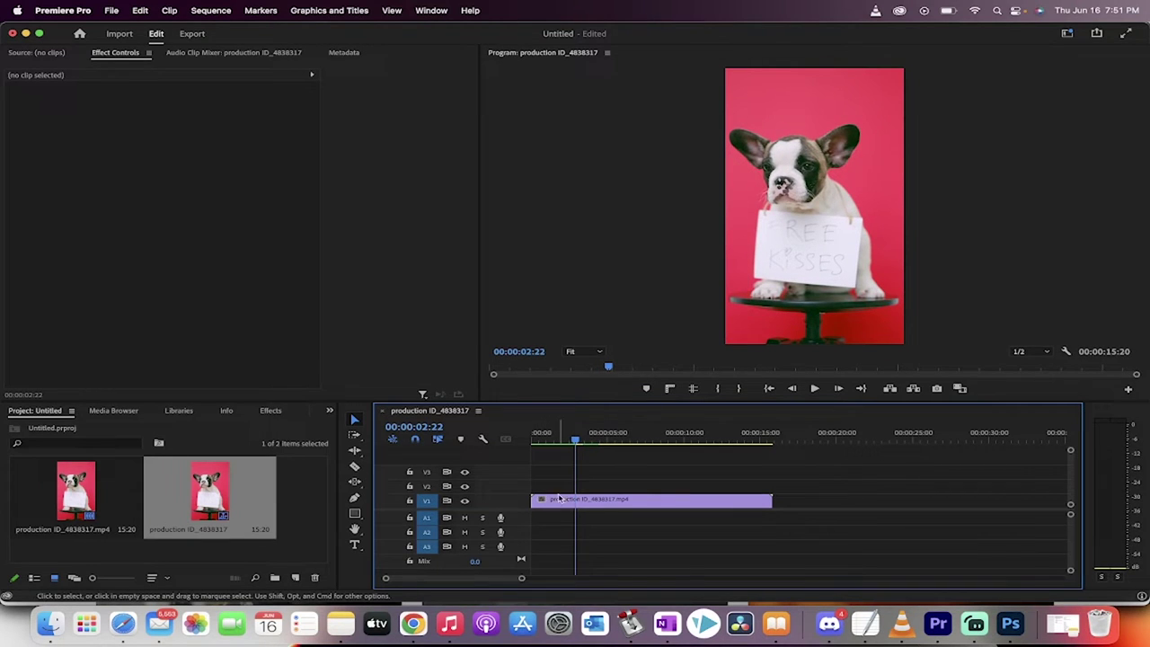
# Split the puppy clip on V1 at the current frame with Cmd+K.
pyautogui.click(582, 501)
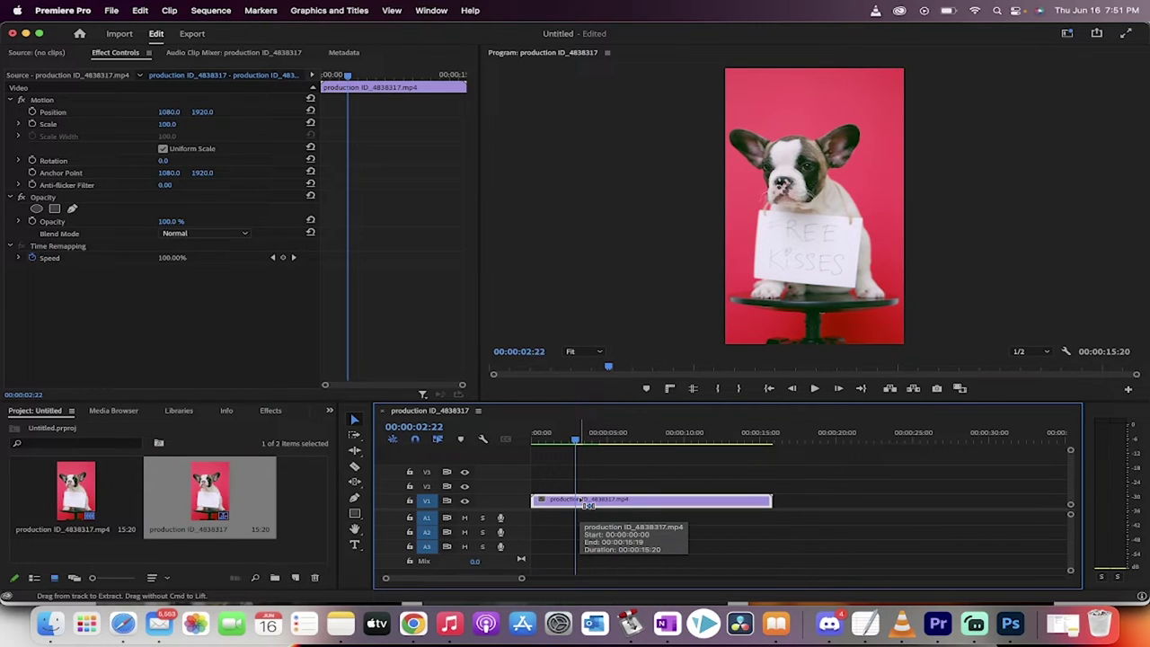
pyautogui.press('cmd+k')
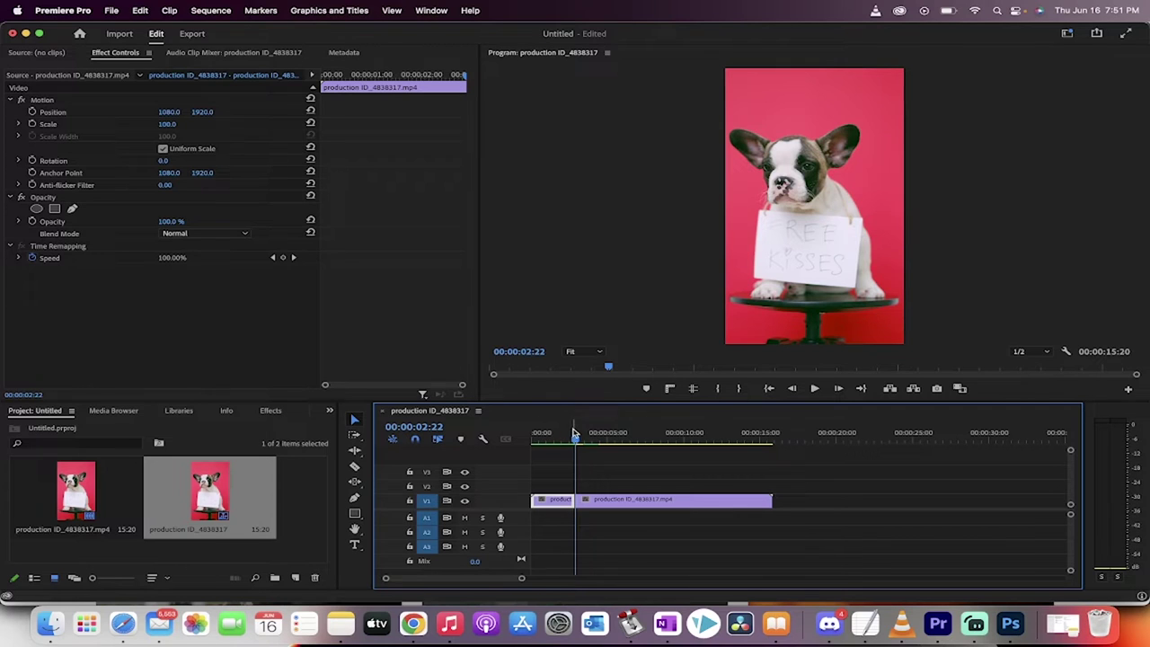
pyautogui.moveTo(578, 438); pyautogui.dragTo(582, 438)
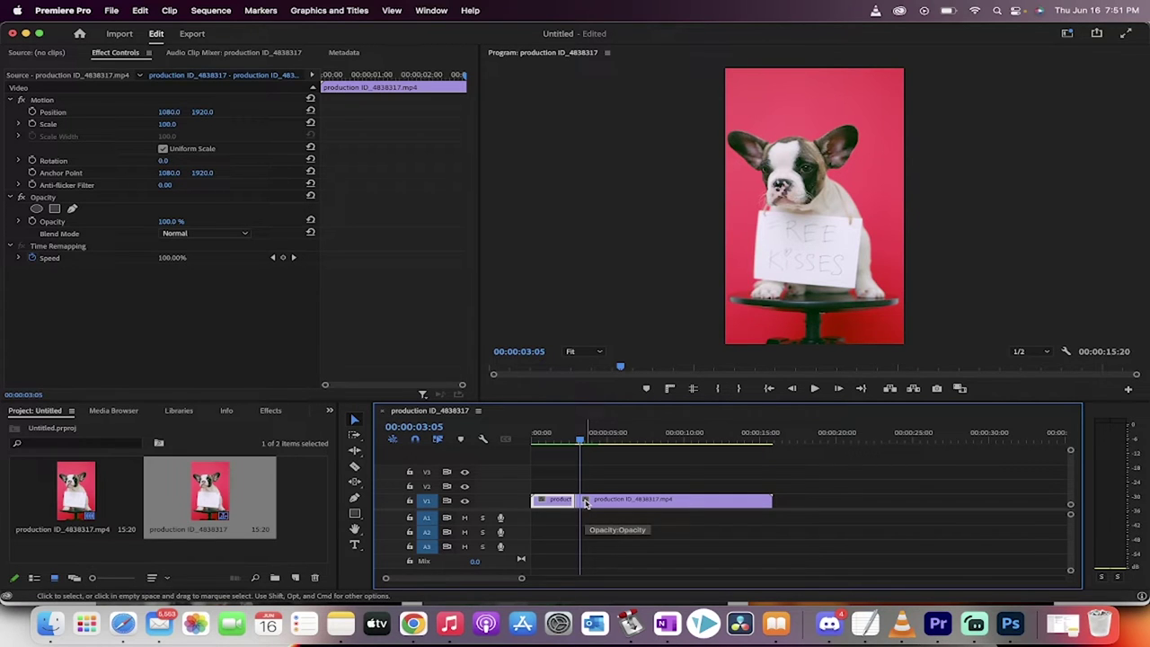
pyautogui.click(580, 441)
# Zoom the timeline in around the three-second cut and reselect the puppy clip.
pyautogui.click(576, 467)
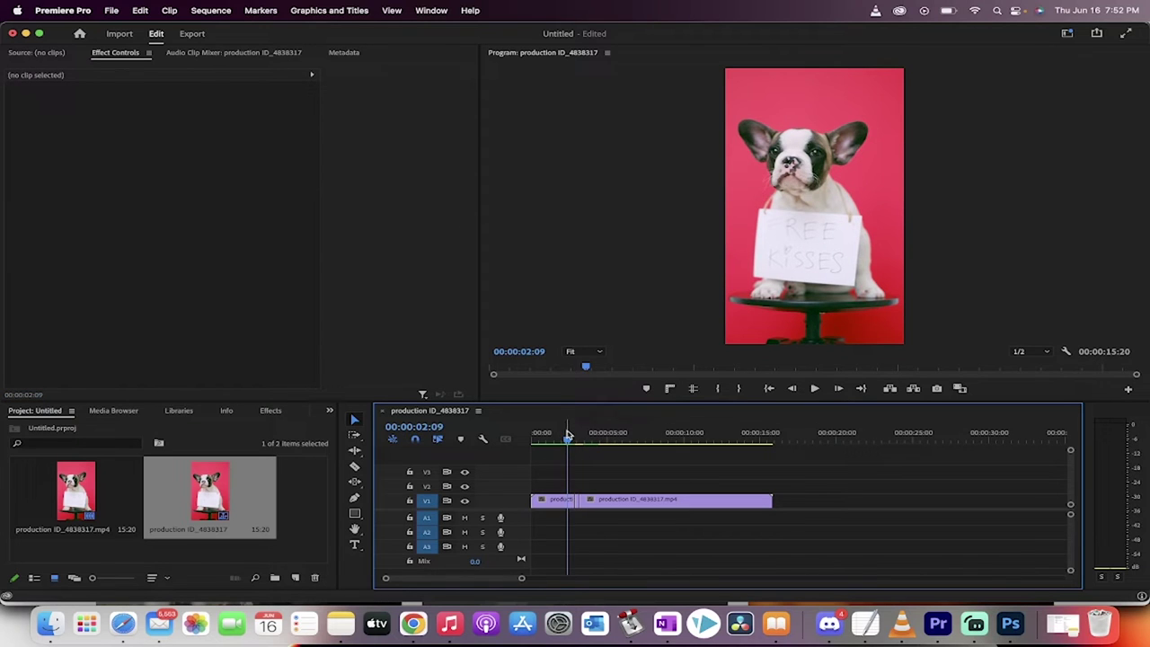
pyautogui.click(571, 437)
pyautogui.moveTo(571, 437); pyautogui.dragTo(602, 444)
pyautogui.press('=')
pyautogui.press('=')
pyautogui.hscroll(-3, 600, 470)
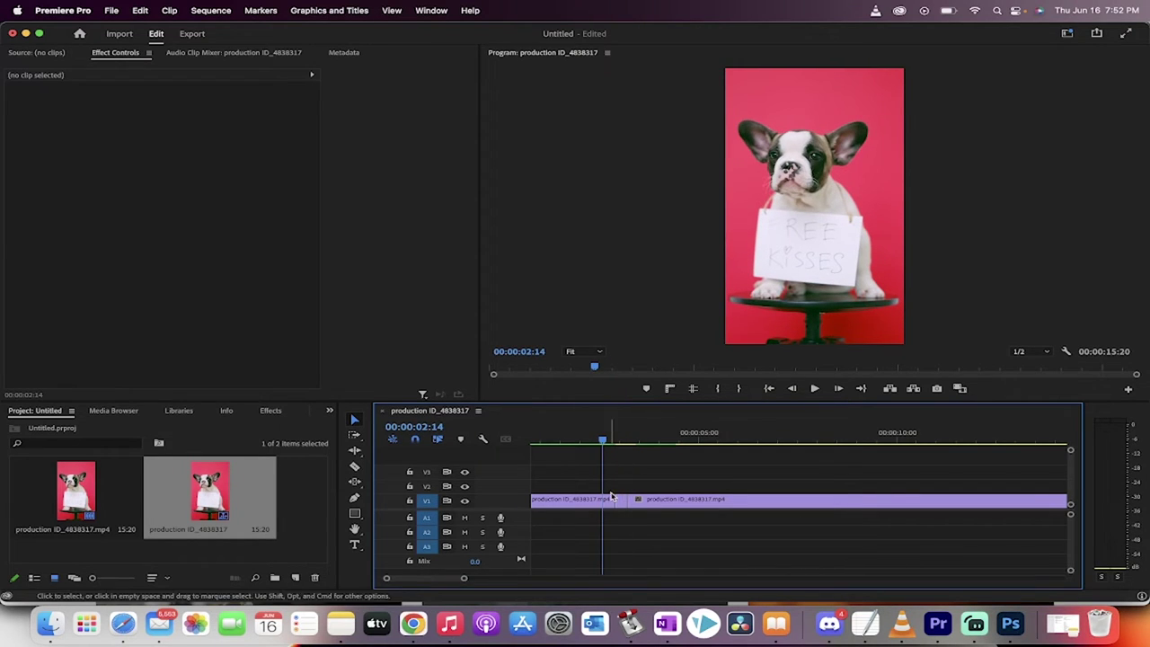
pyautogui.click(621, 506)
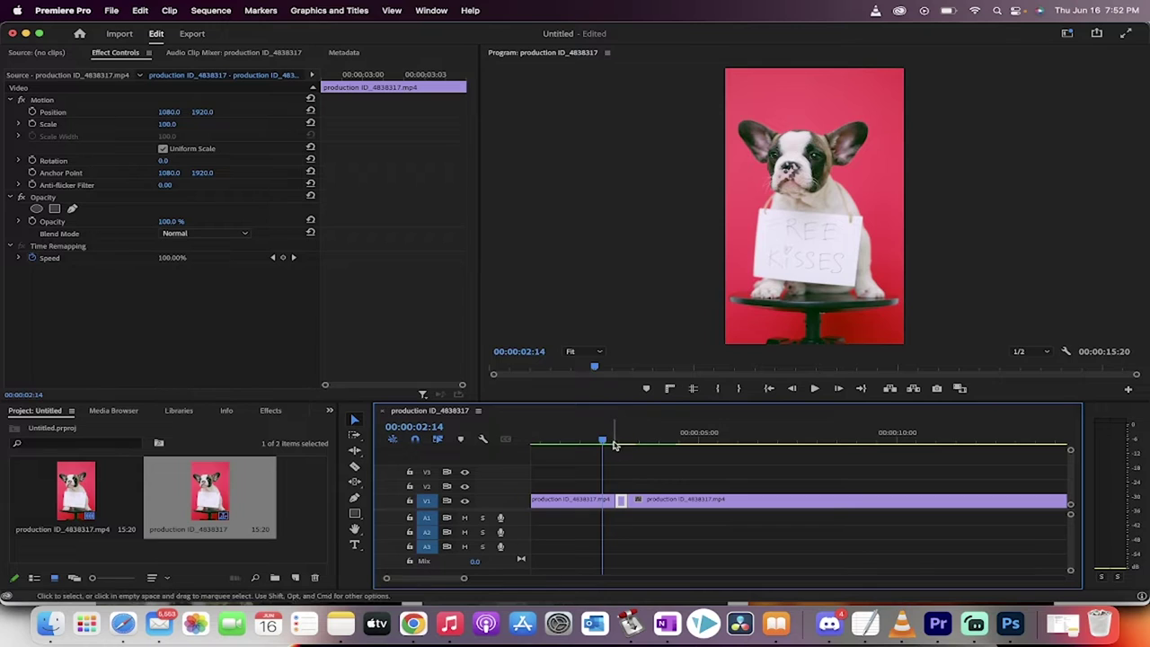
# Apply the Lightning effect to the puppy clip at 00:00:02:18 and preview it near 00:00:02:22.
pyautogui.click(611, 441)
pyautogui.click(273, 410)
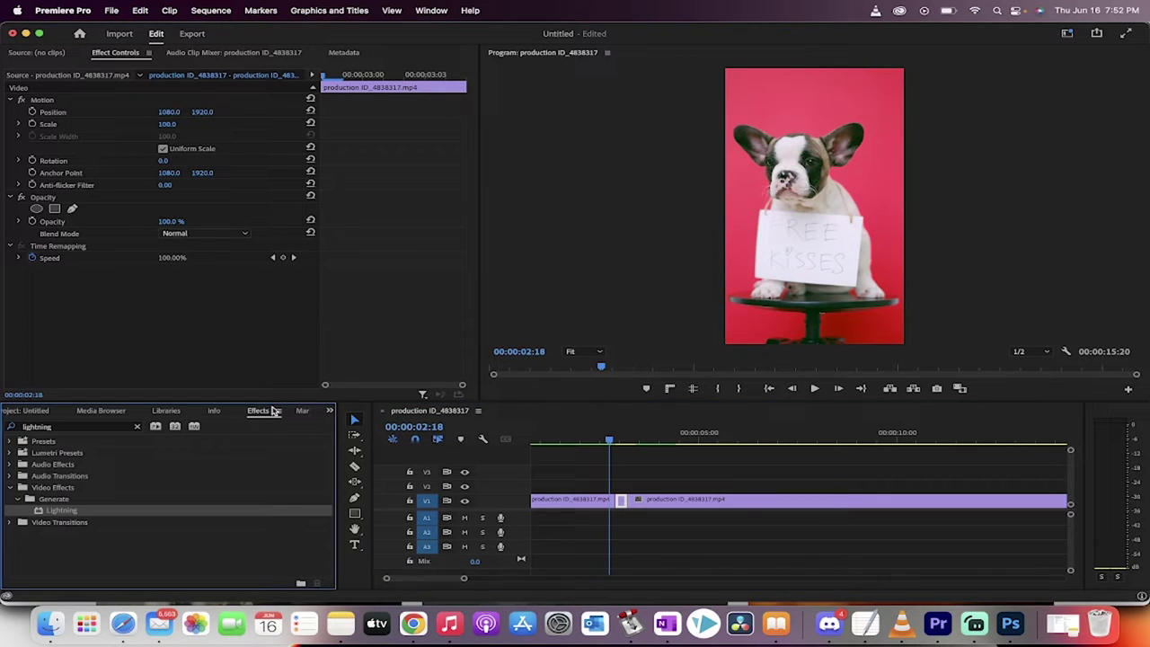
pyautogui.moveTo(52, 511); pyautogui.dragTo(621, 502)
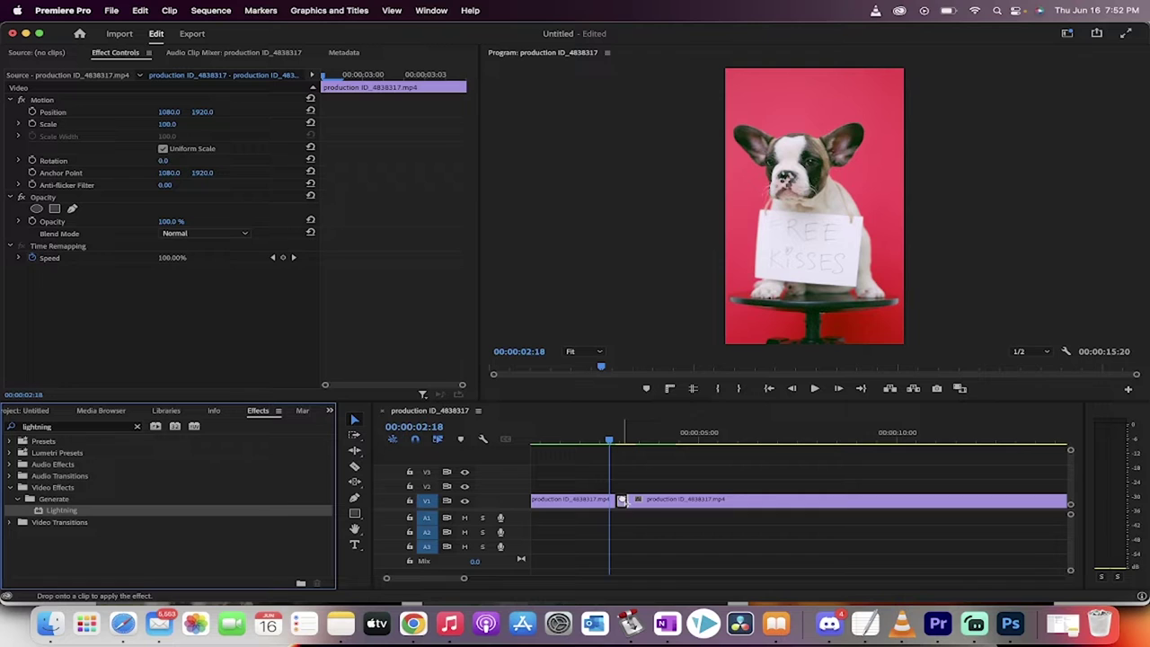
pyautogui.moveTo(622, 501); pyautogui.dragTo(622, 502)
pyautogui.click(617, 440)
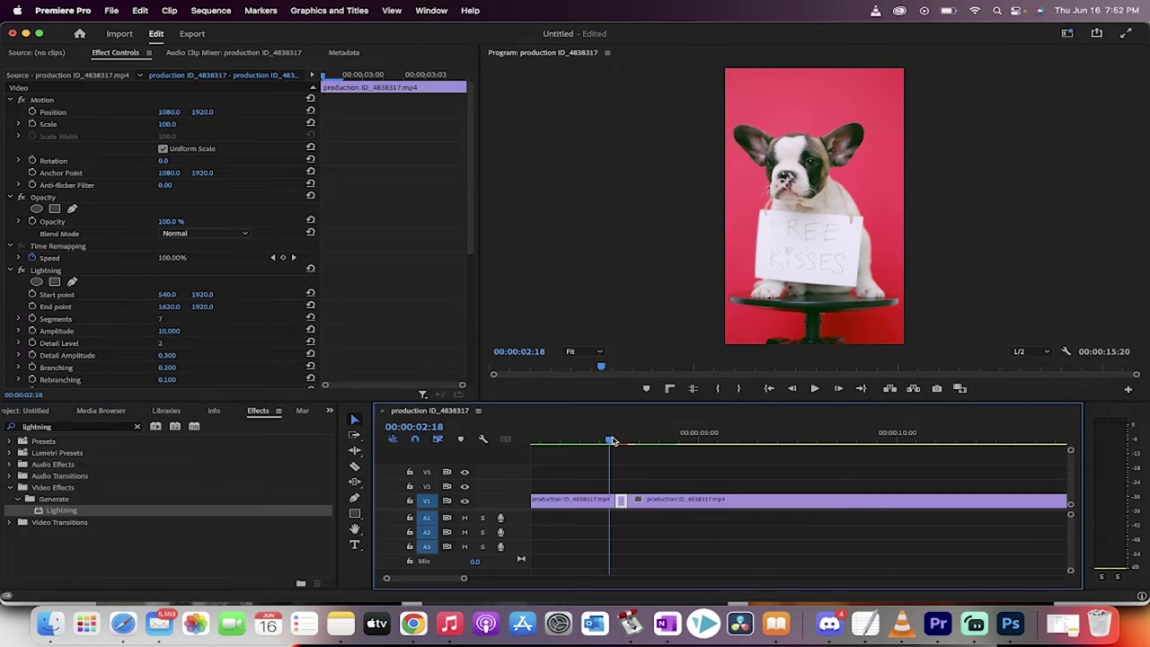
pyautogui.moveTo(616, 440); pyautogui.dragTo(617, 441)
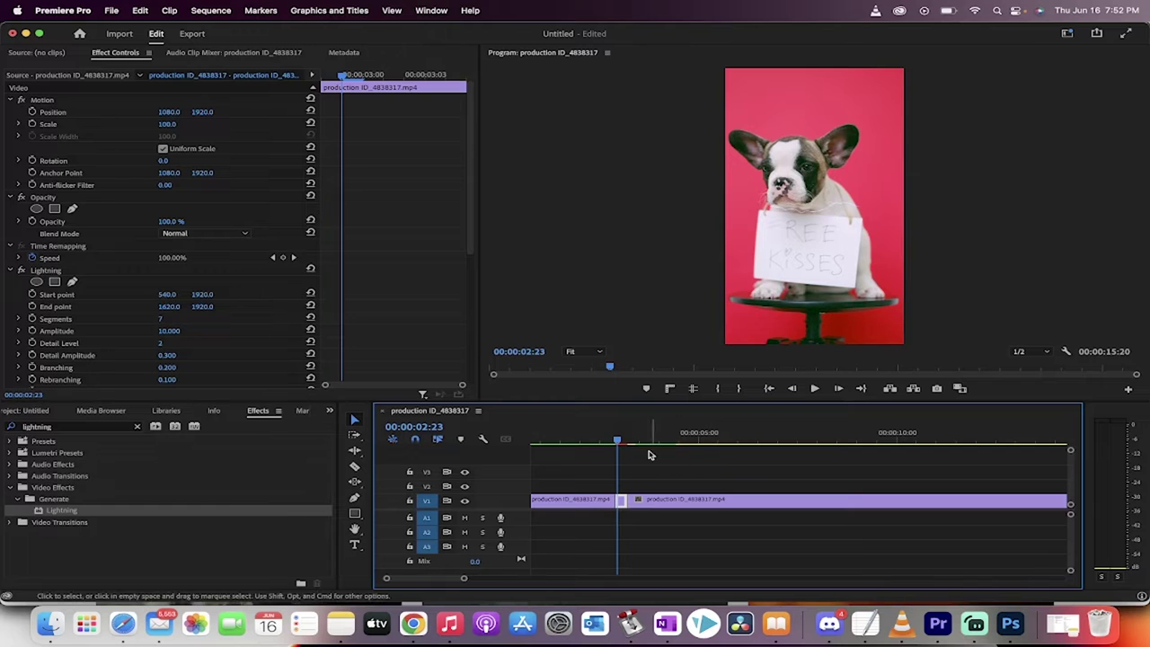
pyautogui.click(619, 440)
pyautogui.moveTo(619, 440); pyautogui.dragTo(620, 440)
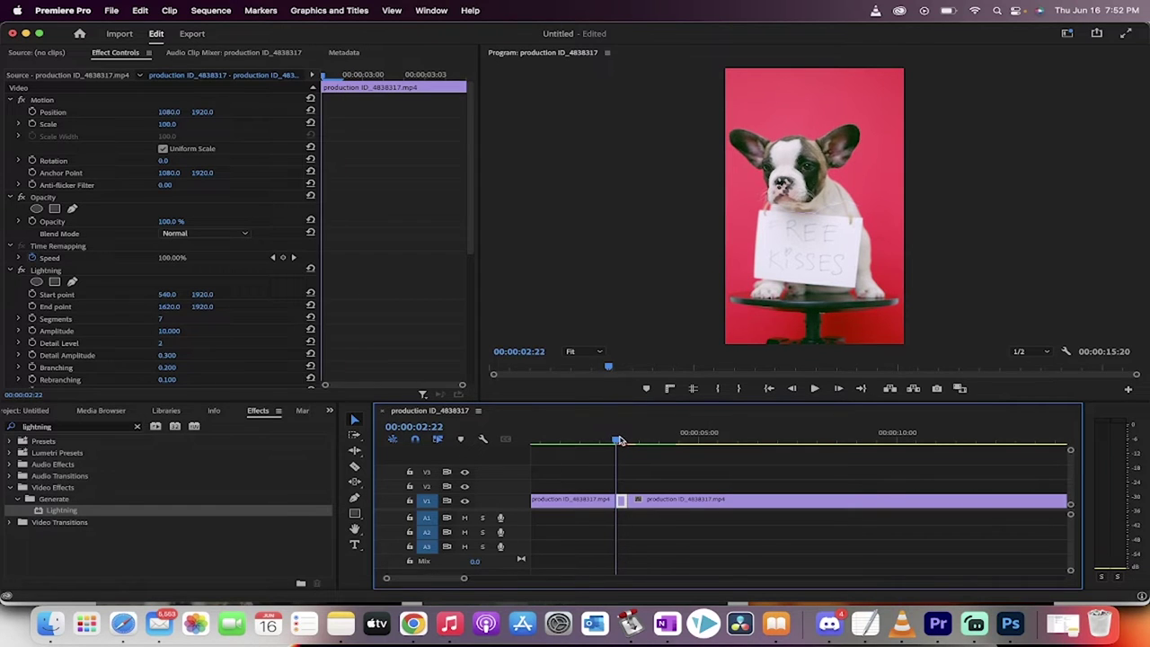
# Set Lightning Width to 100 and Outside Color to magenta FF00AC.
pyautogui.click(52, 272)
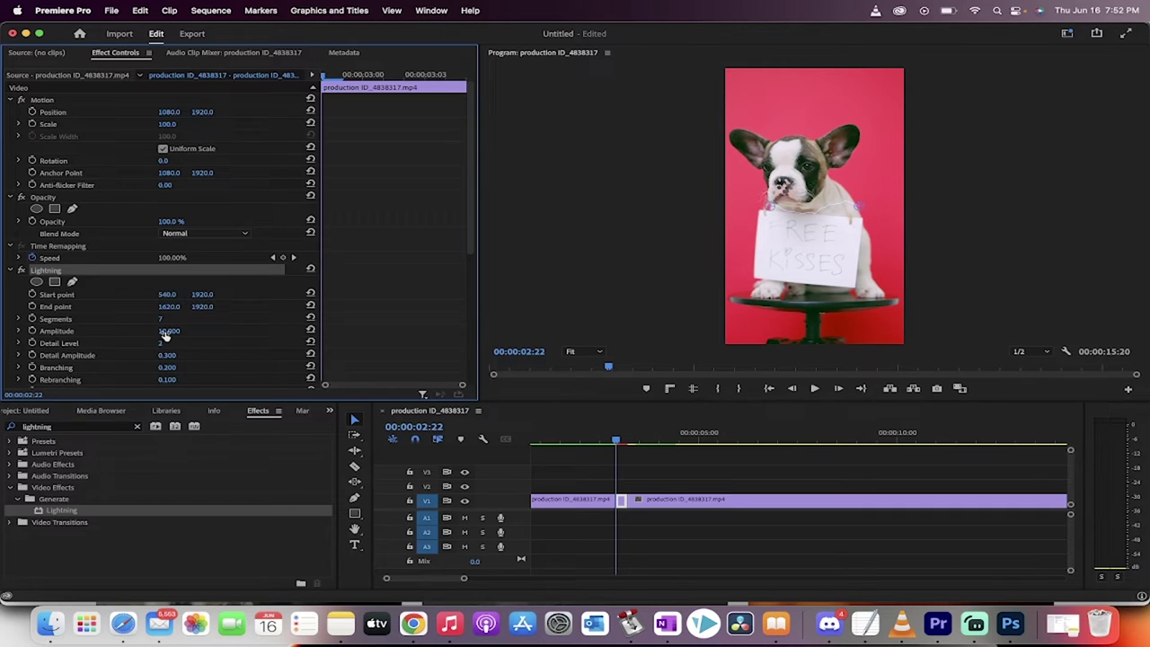
pyautogui.scroll(-5, 102, 359)
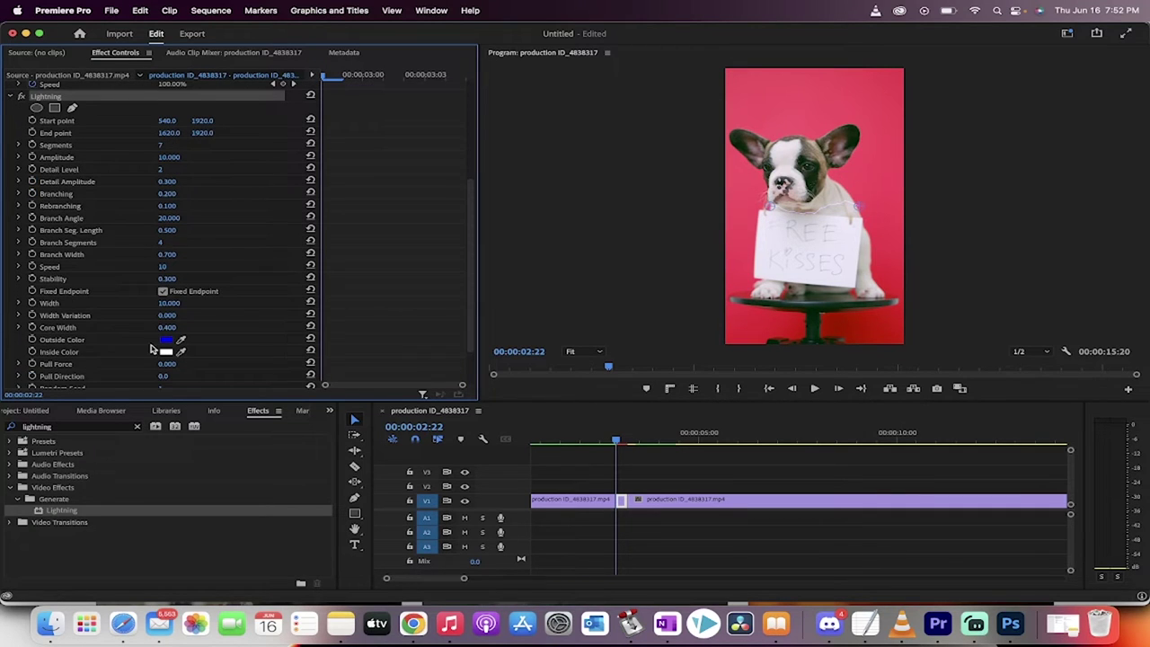
pyautogui.moveTo(170, 302); pyautogui.dragTo(180, 303)
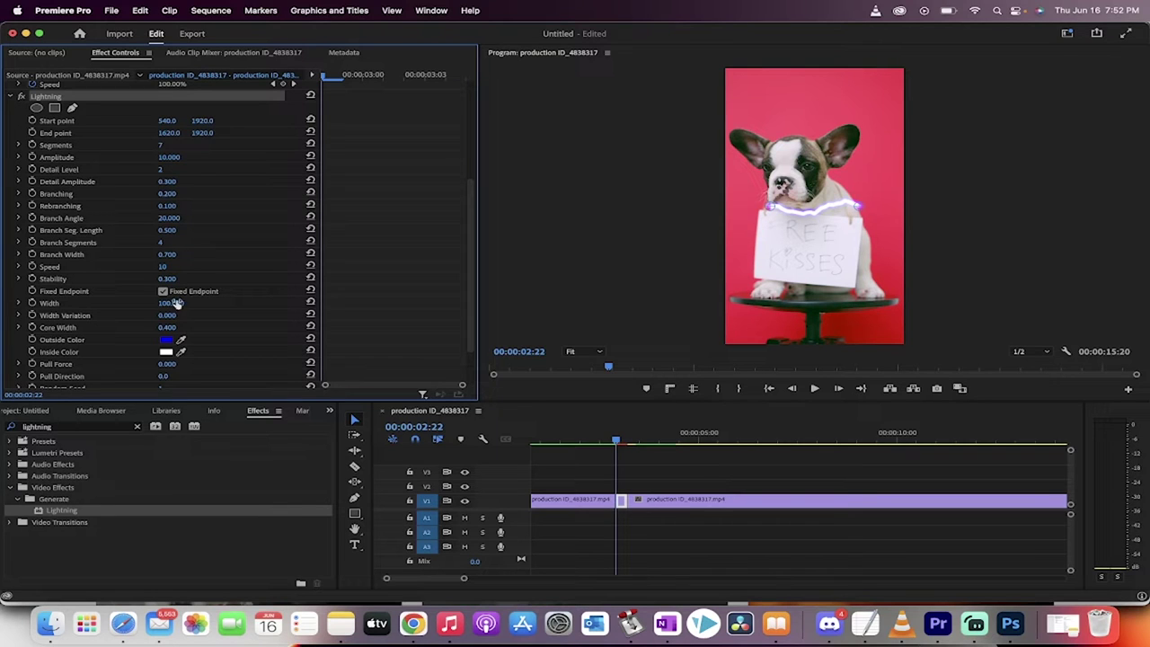
pyautogui.click(165, 342)
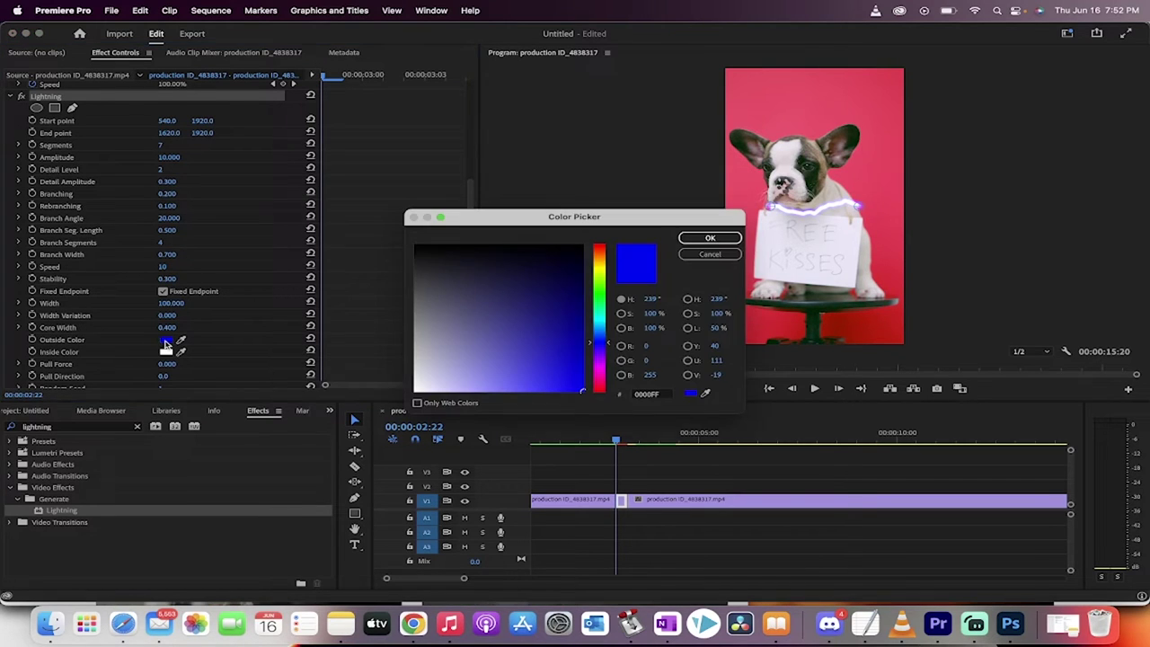
pyautogui.click(600, 375)
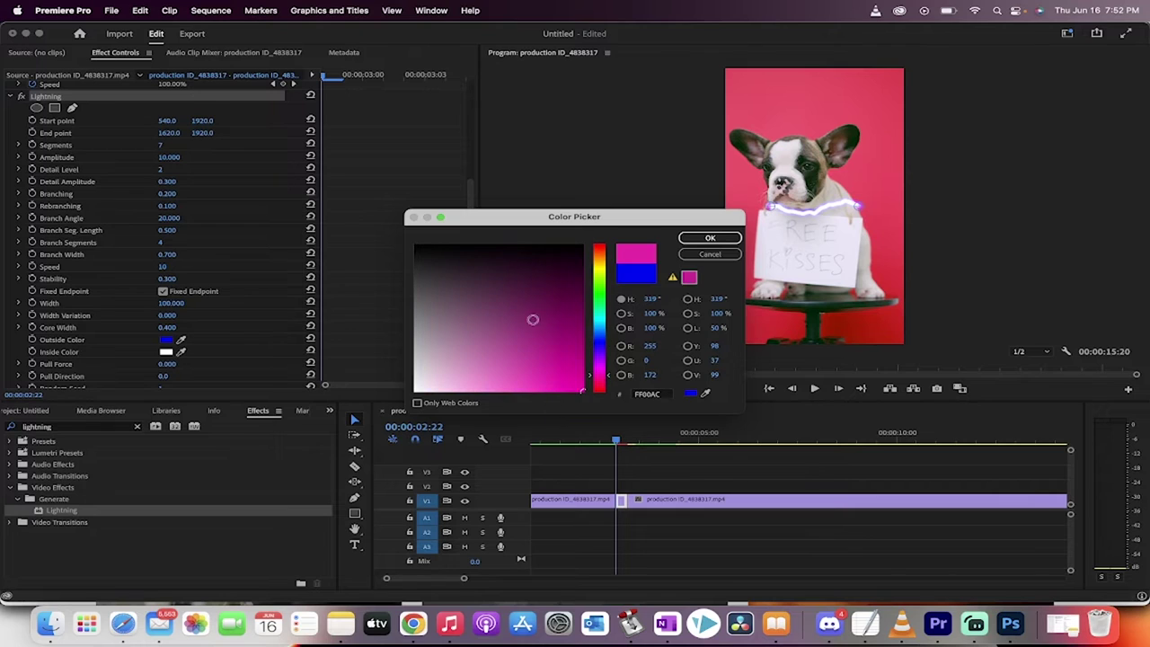
pyautogui.click(730, 235)
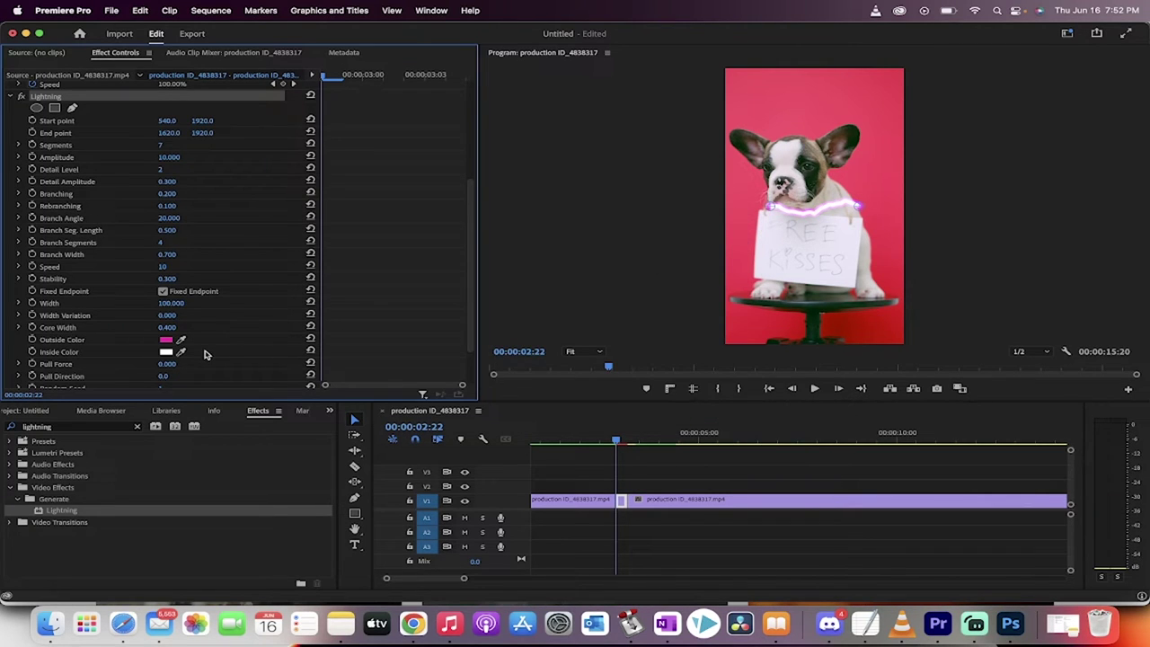
pyautogui.scroll(3, 72, 333)
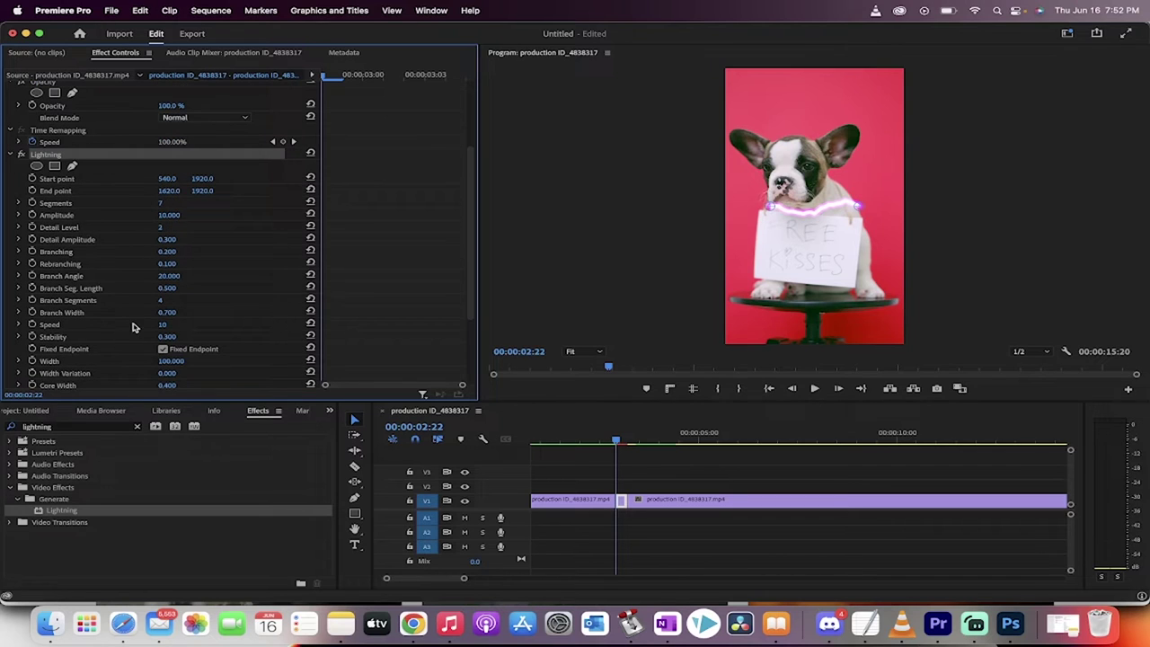
pyautogui.scroll(-1, 95, 333)
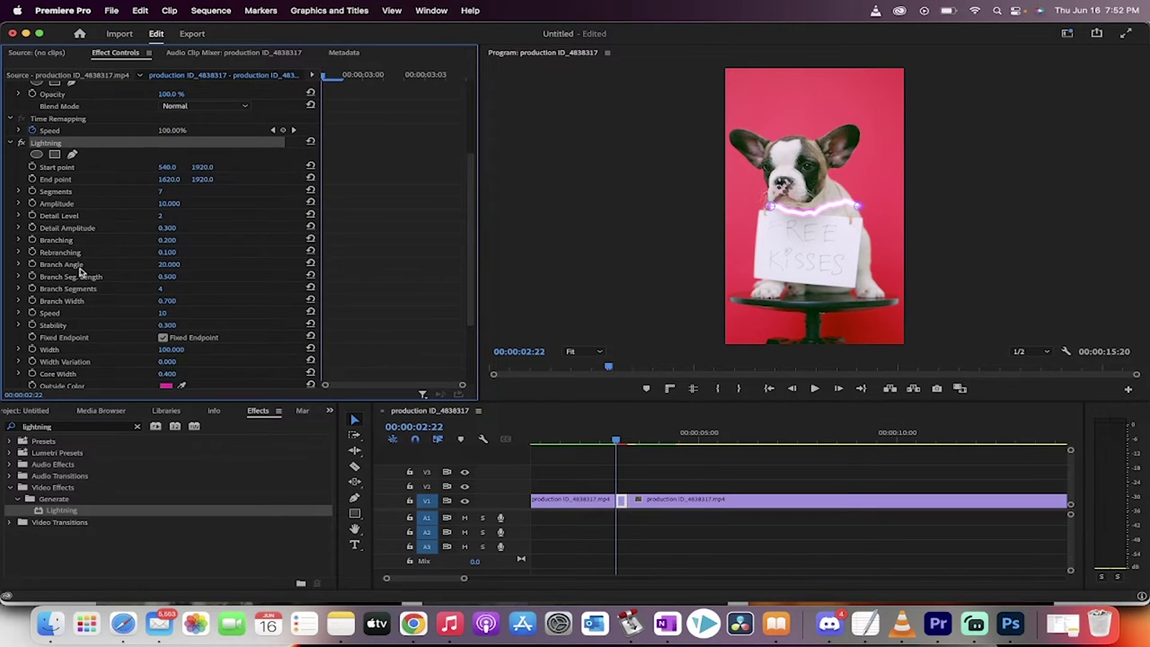
# Set the Lightning amplitude and Branching to 0 for a straight pink beam.
pyautogui.scroll(-2, 73, 270)
pyautogui.scroll(2, 73, 270)
pyautogui.moveTo(169, 204); pyautogui.dragTo(126, 204)
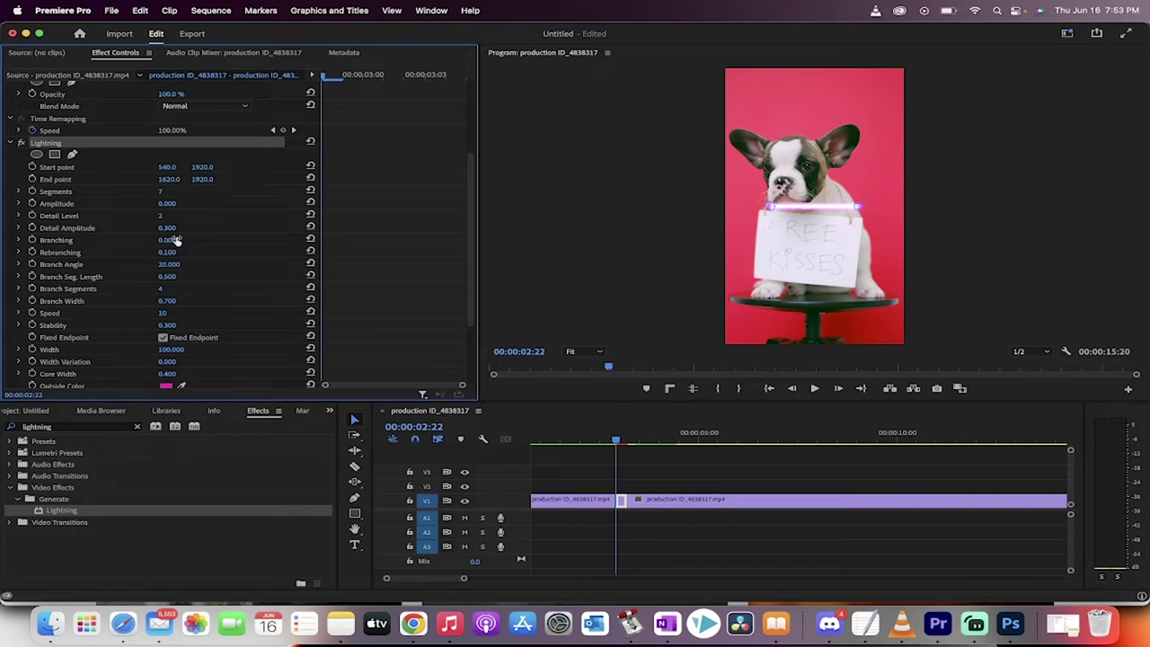
pyautogui.click(74, 246)
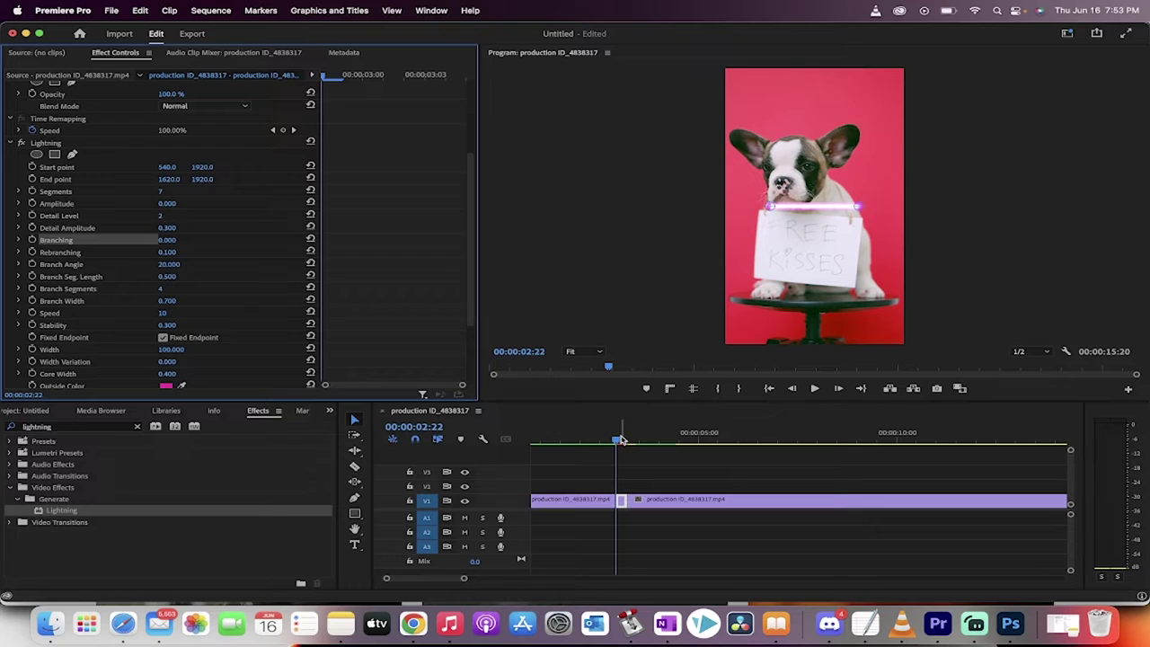
pyautogui.moveTo(616, 439)
pyautogui.mouseDown()
pyautogui.moveTo(598, 440)
pyautogui.moveTo(617, 440)
pyautogui.mouseUp()
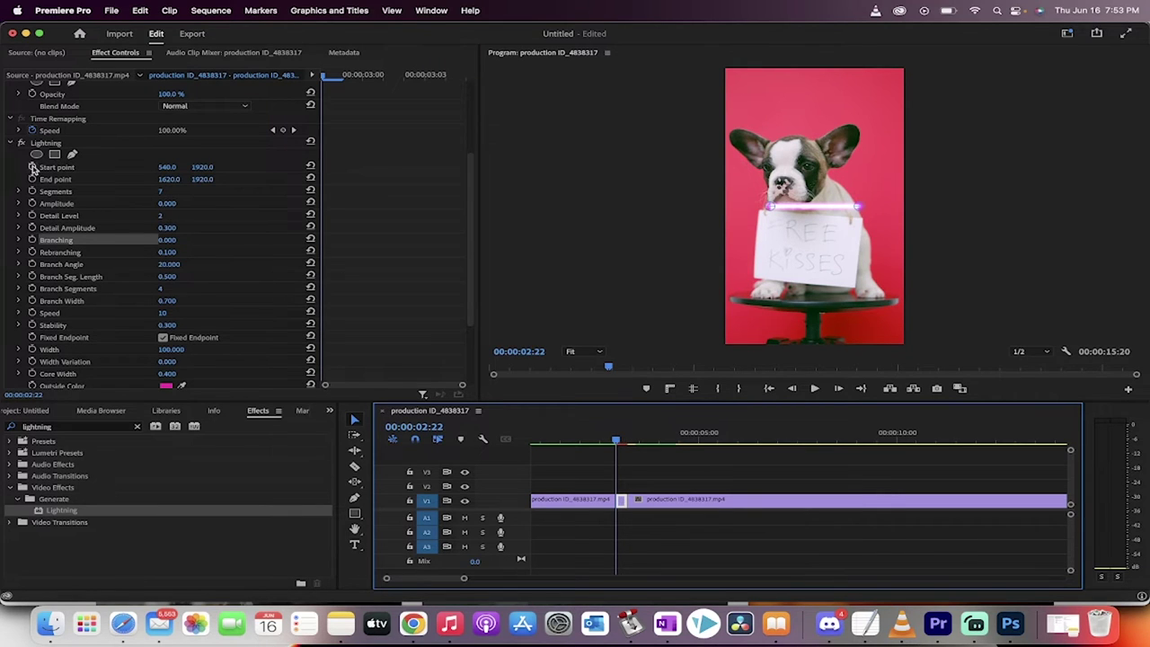
# Place the Lightning start point on the puppy's eye at 507.8, 1387.6 and keyframe it.
pyautogui.click(58, 170)
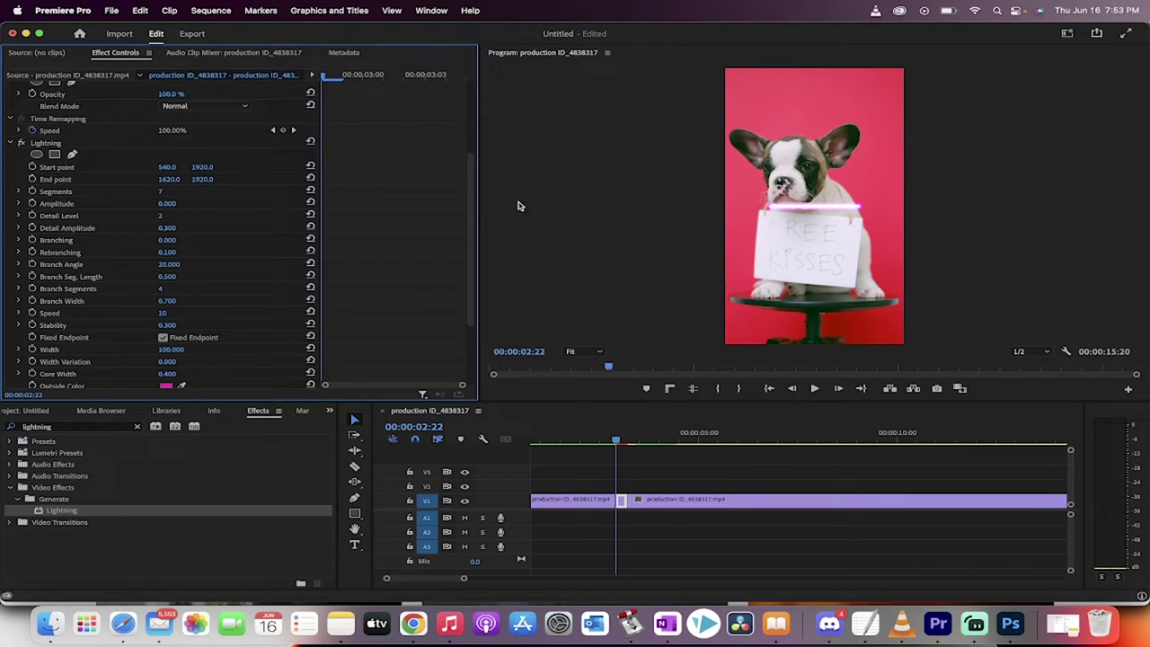
pyautogui.click(57, 169)
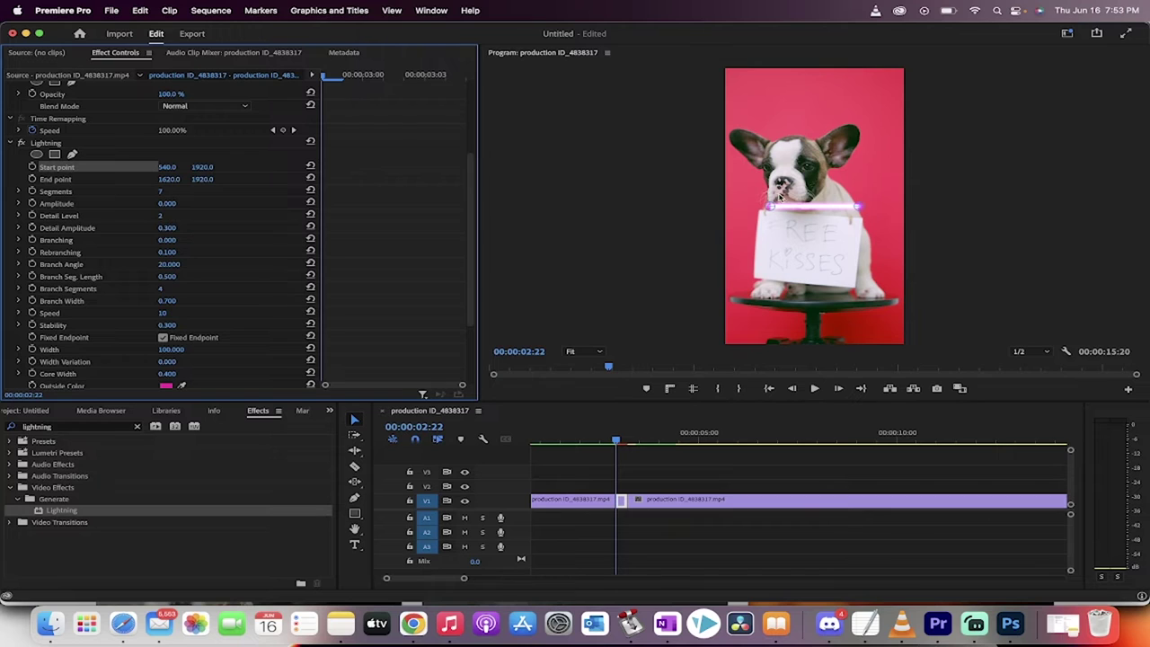
pyautogui.moveTo(862, 209); pyautogui.dragTo(818, 182)
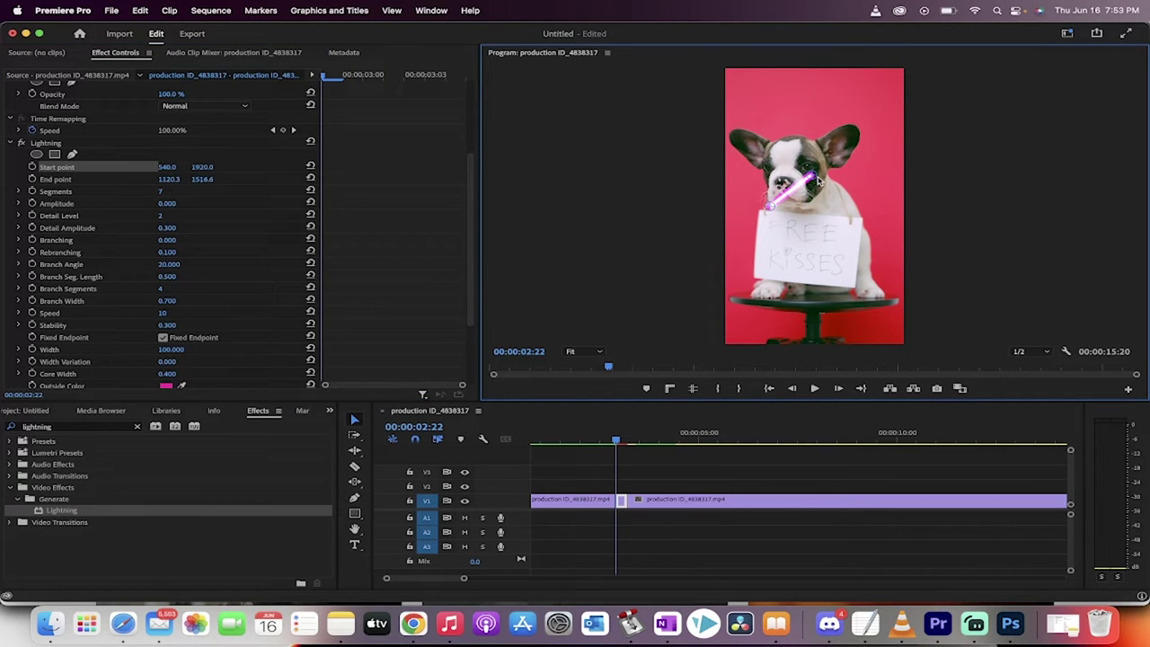
pyautogui.press('super+z')
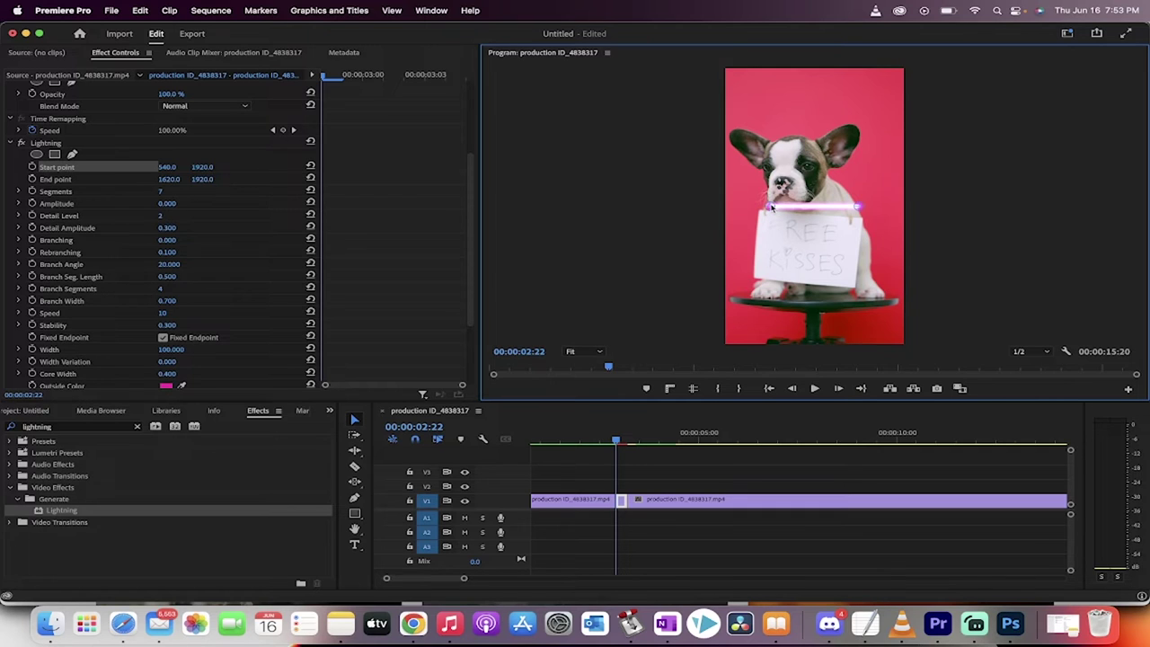
pyautogui.moveTo(770, 206); pyautogui.dragTo(768, 171)
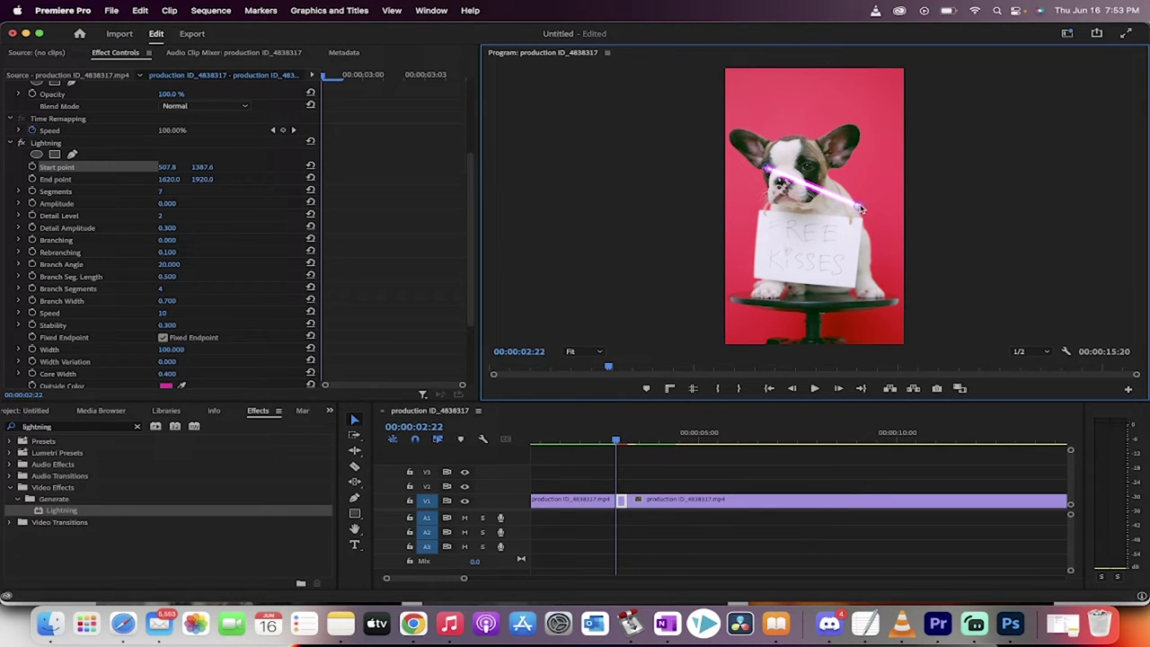
pyautogui.click(33, 168)
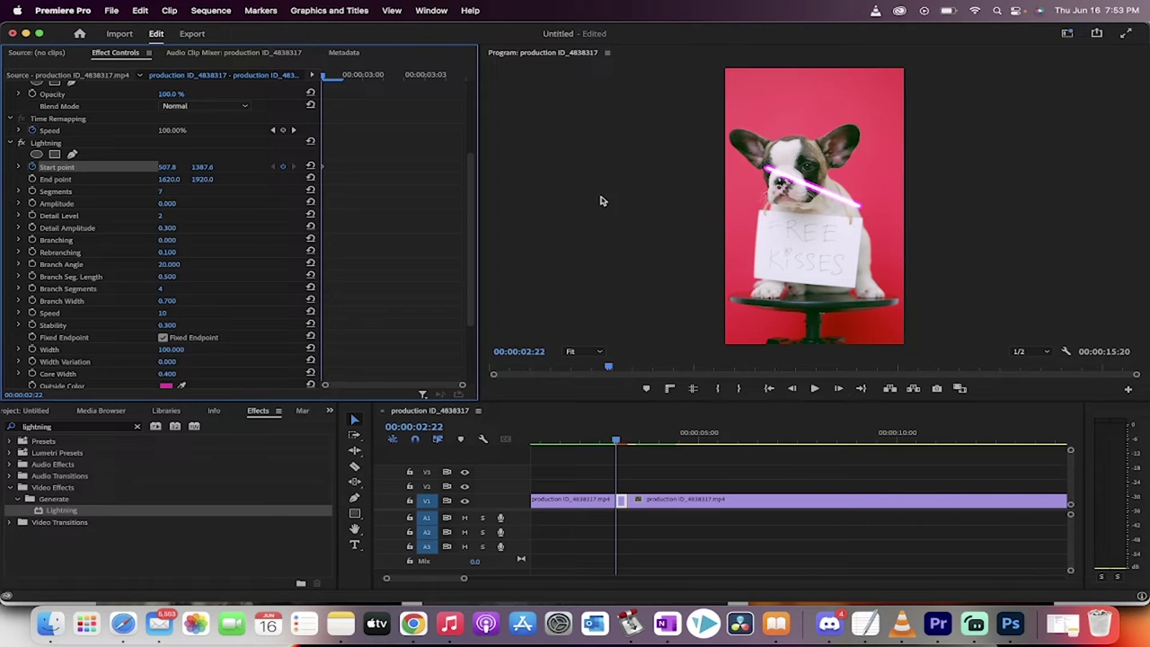
# Move the end point onto the eye at 507.8, 1387.6, keyframe it, and advance to 00:00:03:00.
pyautogui.click(60, 180)
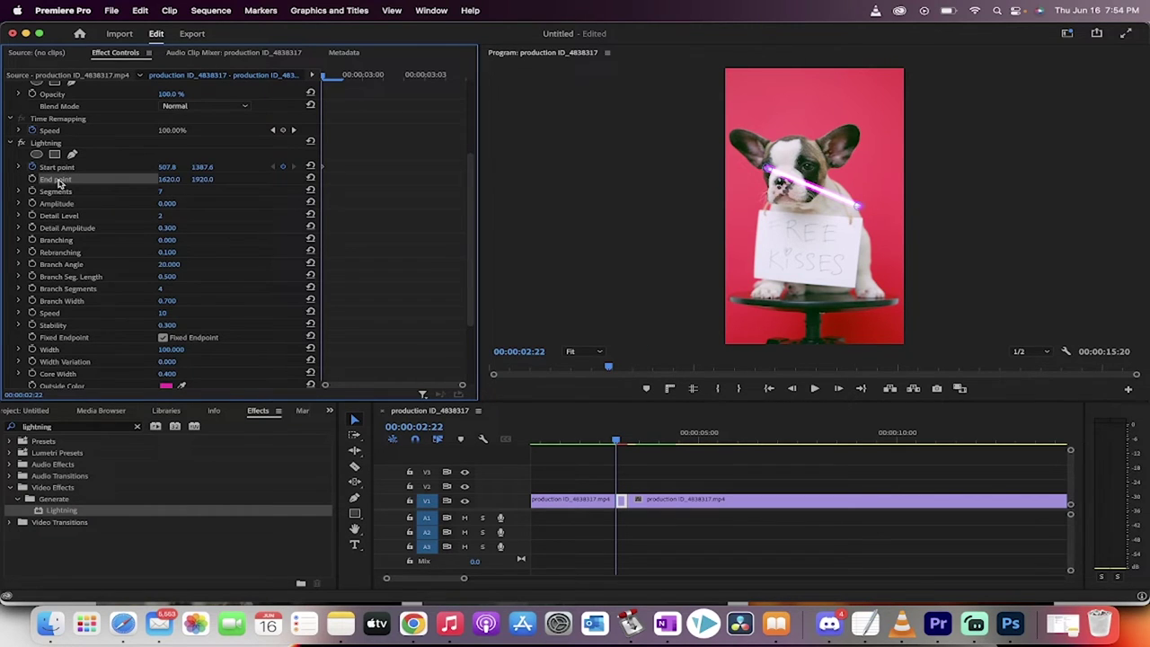
pyautogui.moveTo(862, 209); pyautogui.dragTo(766, 168)
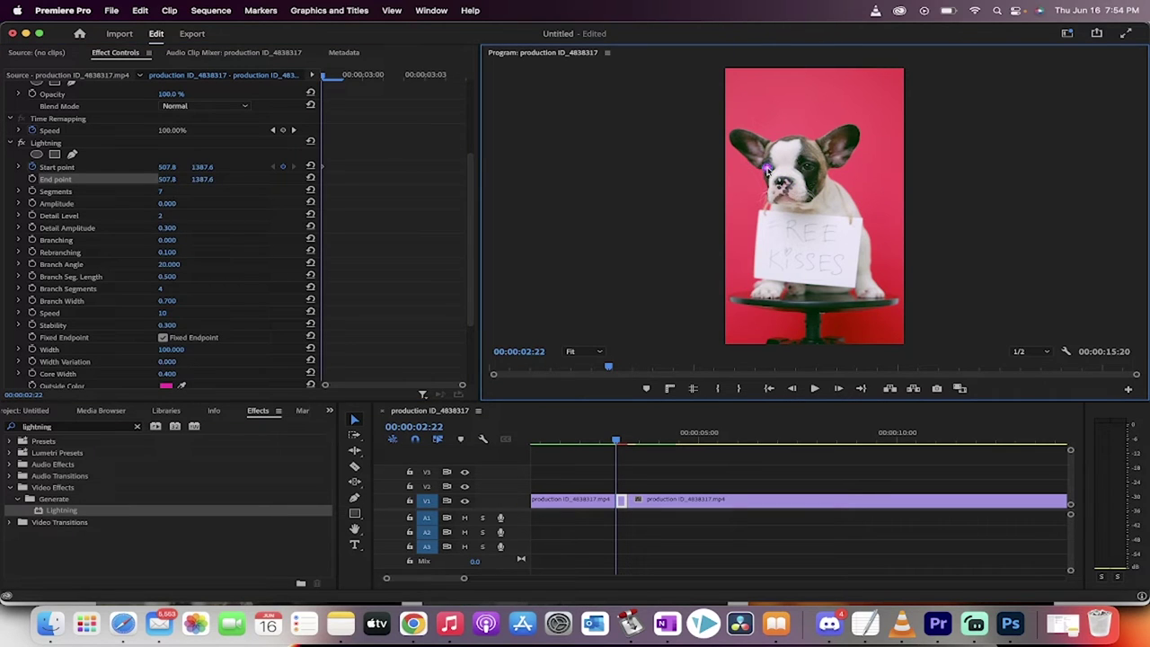
pyautogui.click(32, 180)
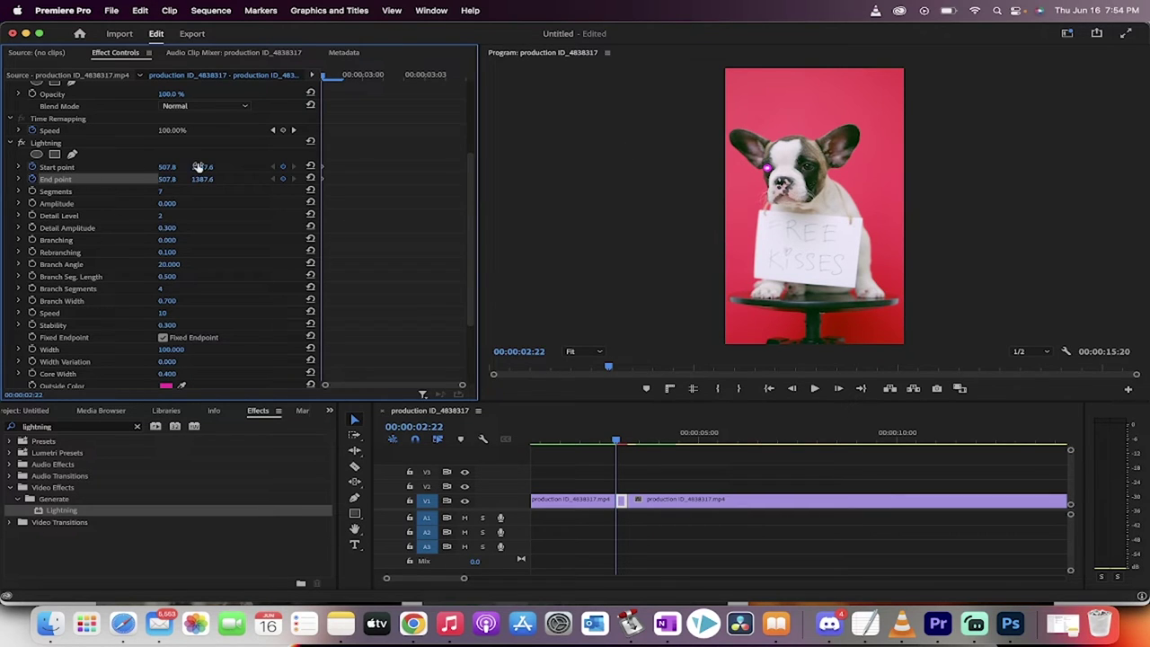
pyautogui.click(838, 389)
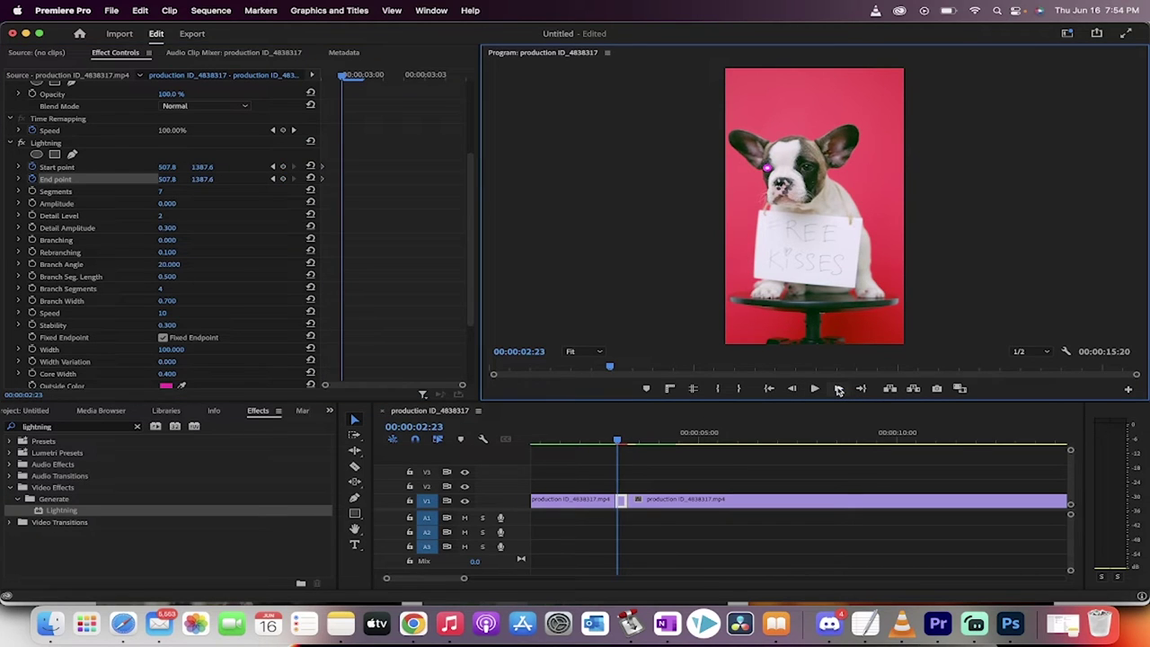
pyautogui.click(838, 390)
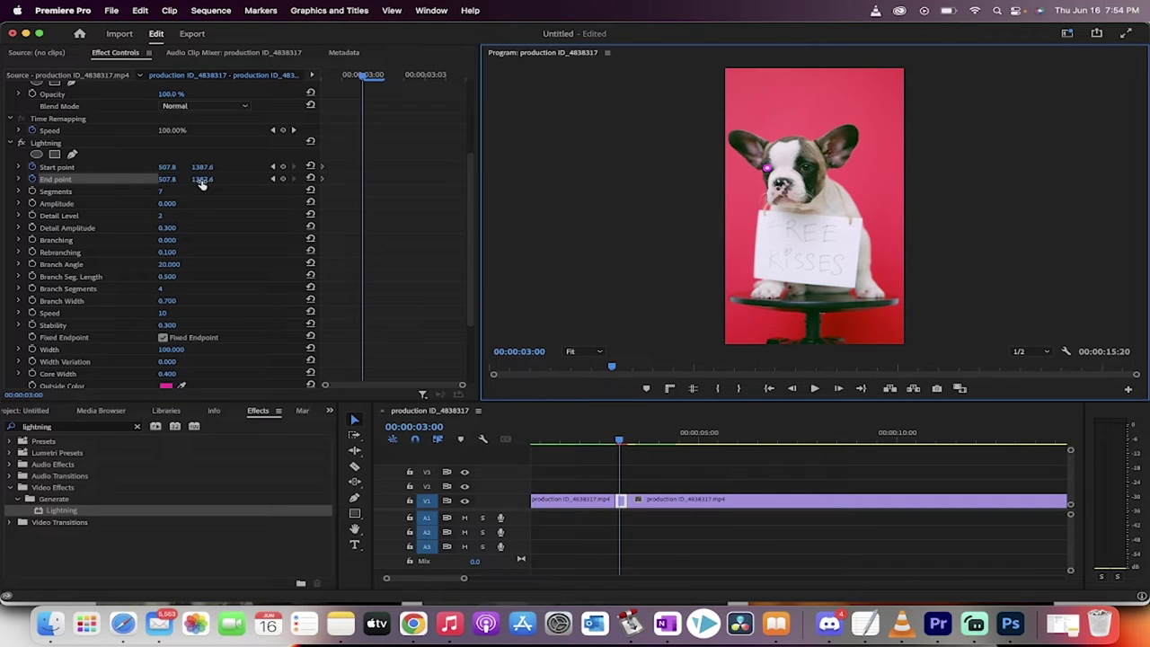
# Keyframe the beam extending down-left every two frames, leaving the frame at 00:00:03:04 (-290.1, 3533.4).
pyautogui.click(202, 180)
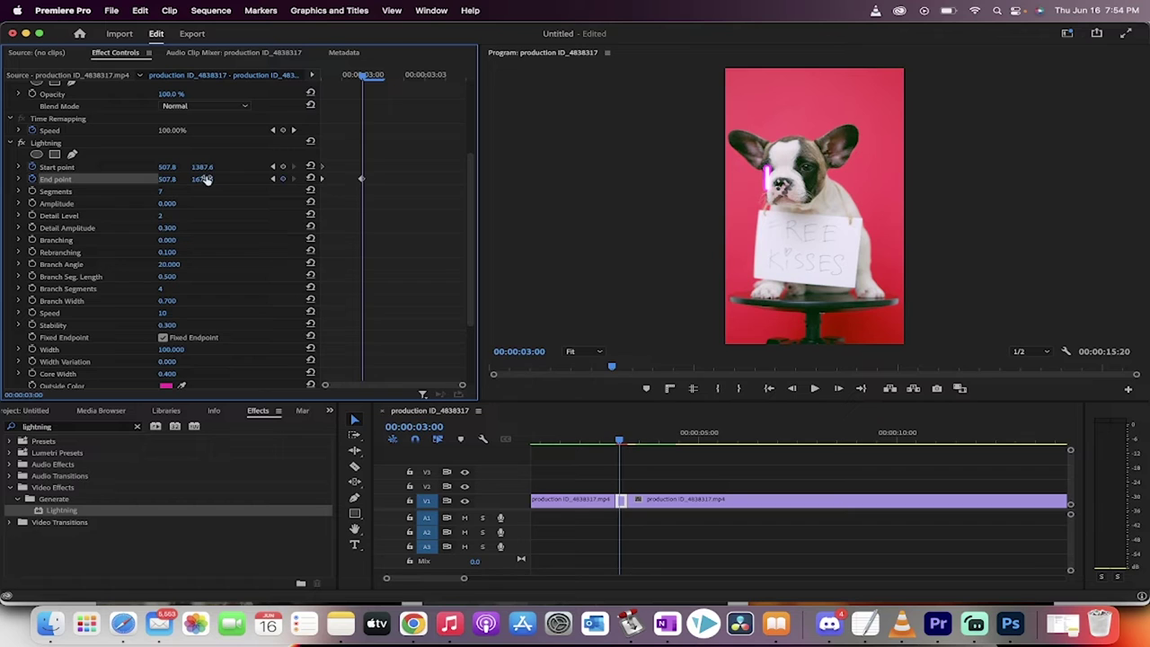
pyautogui.click(55, 179)
pyautogui.moveTo(768, 173); pyautogui.dragTo(753, 204)
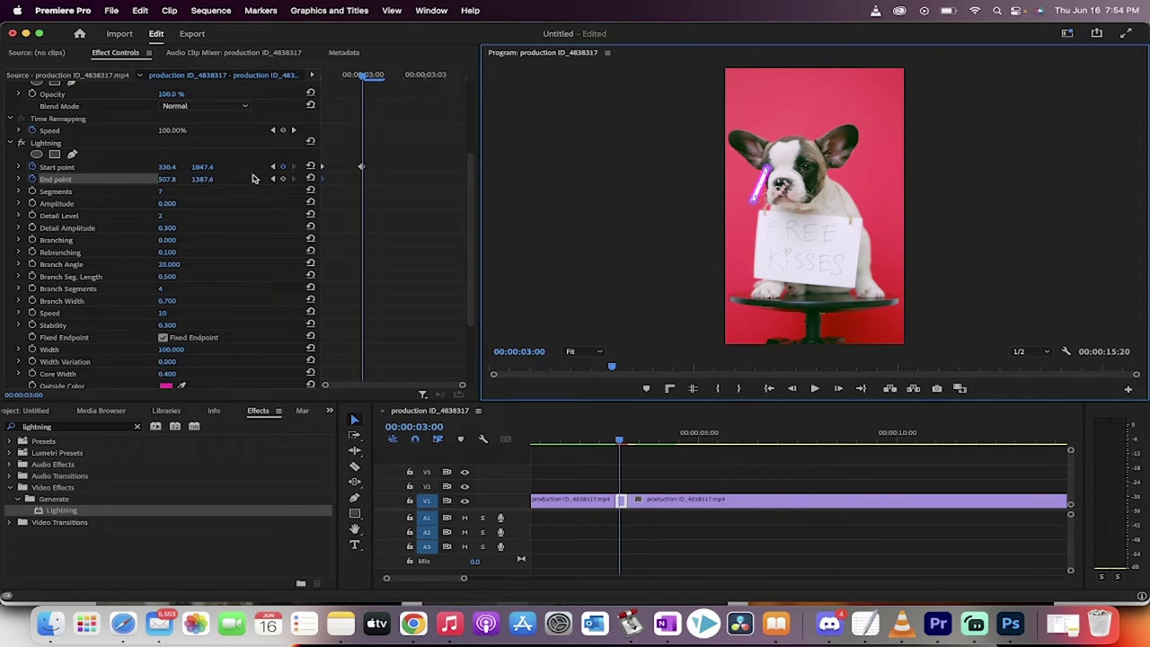
pyautogui.click(837, 389)
pyautogui.click(837, 389)
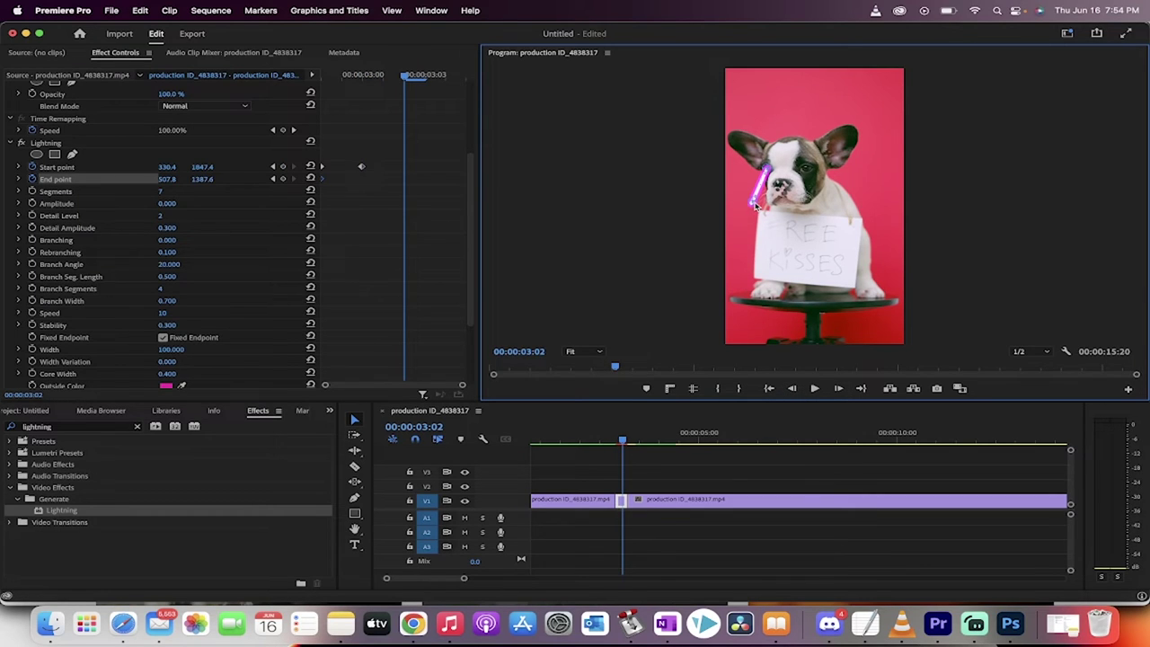
pyautogui.moveTo(755, 205); pyautogui.dragTo(732, 256)
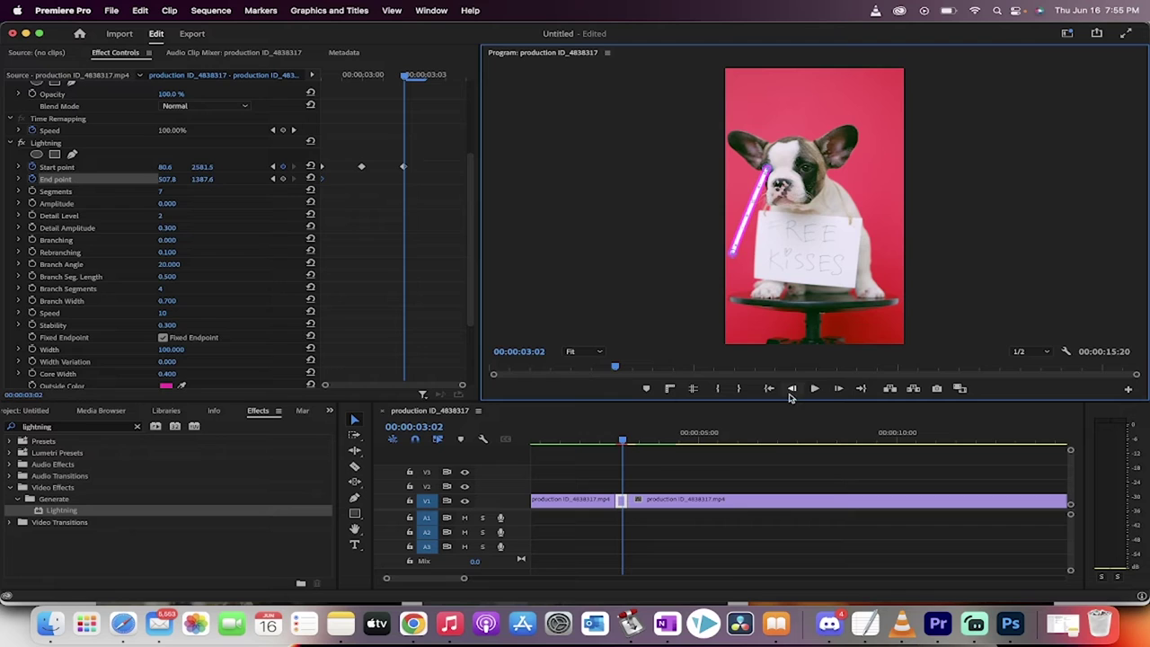
pyautogui.click(837, 393)
pyautogui.click(838, 393)
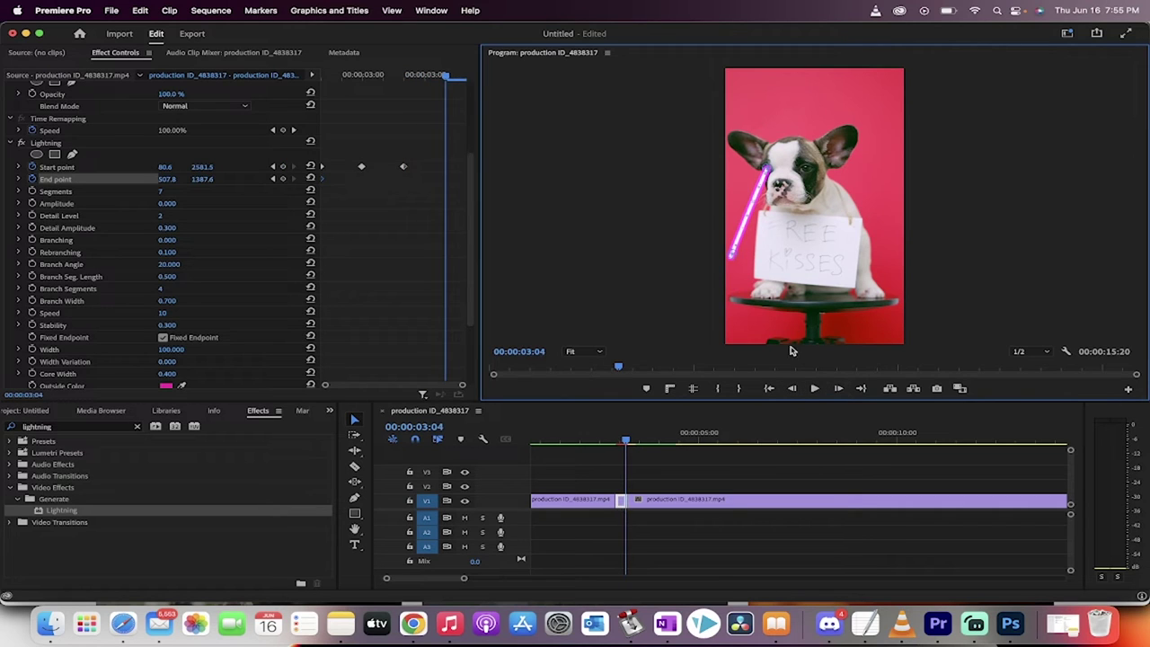
pyautogui.moveTo(733, 259); pyautogui.dragTo(703, 324)
# Scrub the beam animation from 00:00:02:03 and reselect the puppy clip's Lightning settings.
pyautogui.click(674, 470)
pyautogui.moveTo(641, 441); pyautogui.dragTo(587, 440)
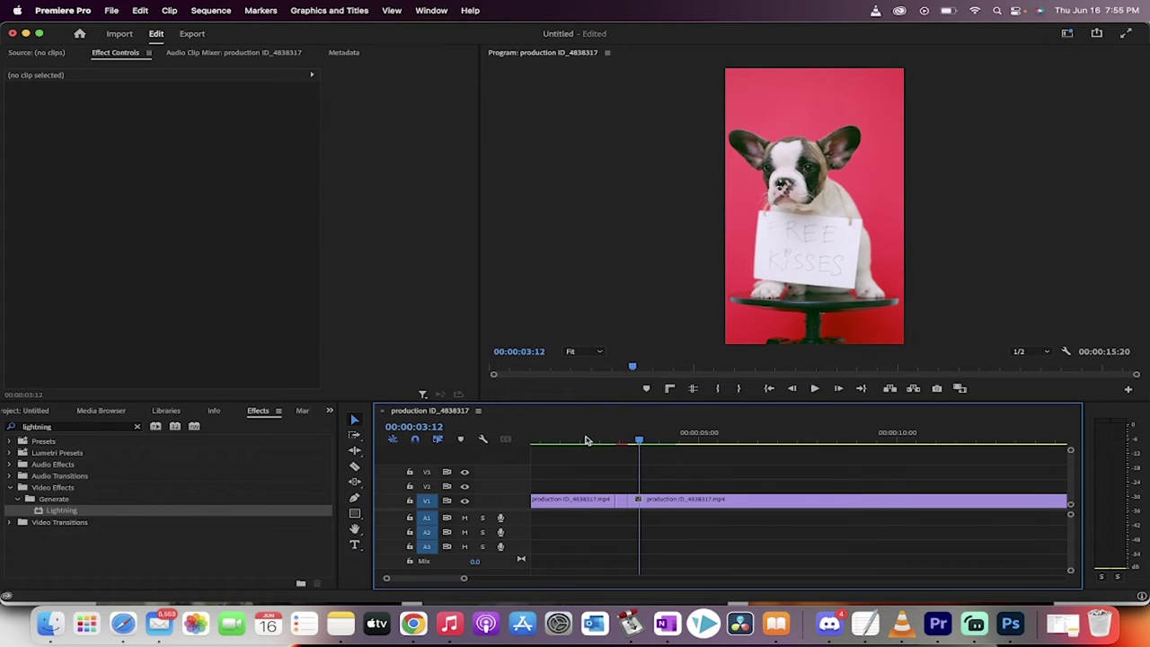
pyautogui.click(586, 440)
pyautogui.moveTo(586, 440); pyautogui.dragTo(622, 439)
pyautogui.click(622, 502)
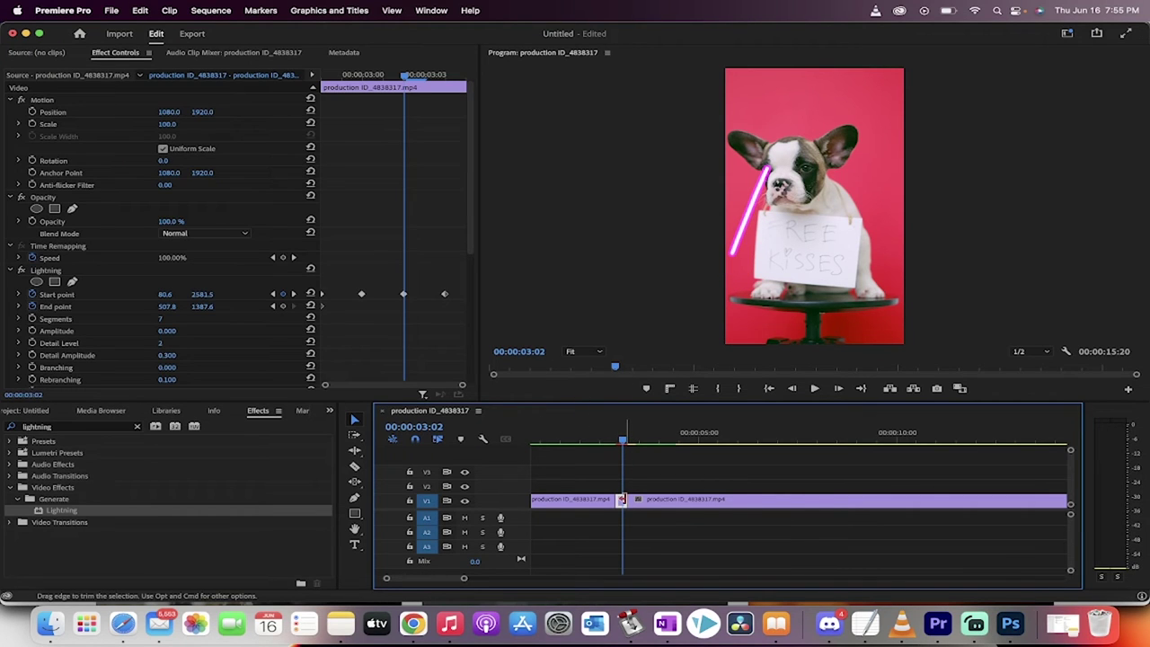
pyautogui.click(65, 308)
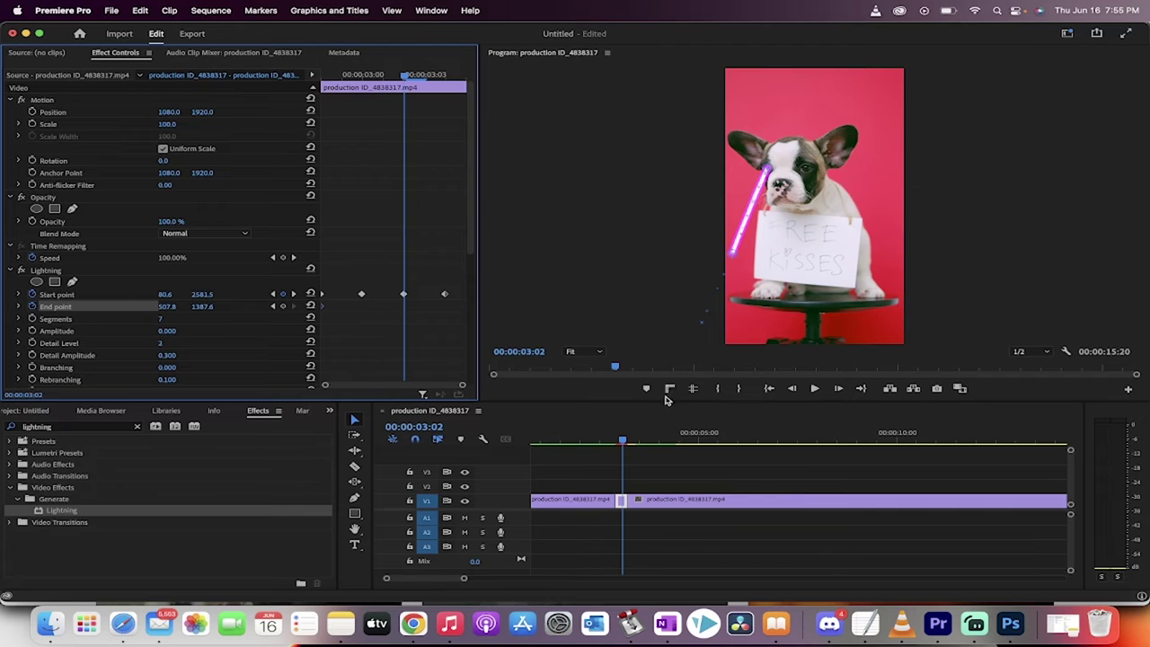
# Shift the three start point keyframes earlier and play the laser back from 00:00:02:22.
pyautogui.moveTo(625, 435); pyautogui.dragTo(619, 436)
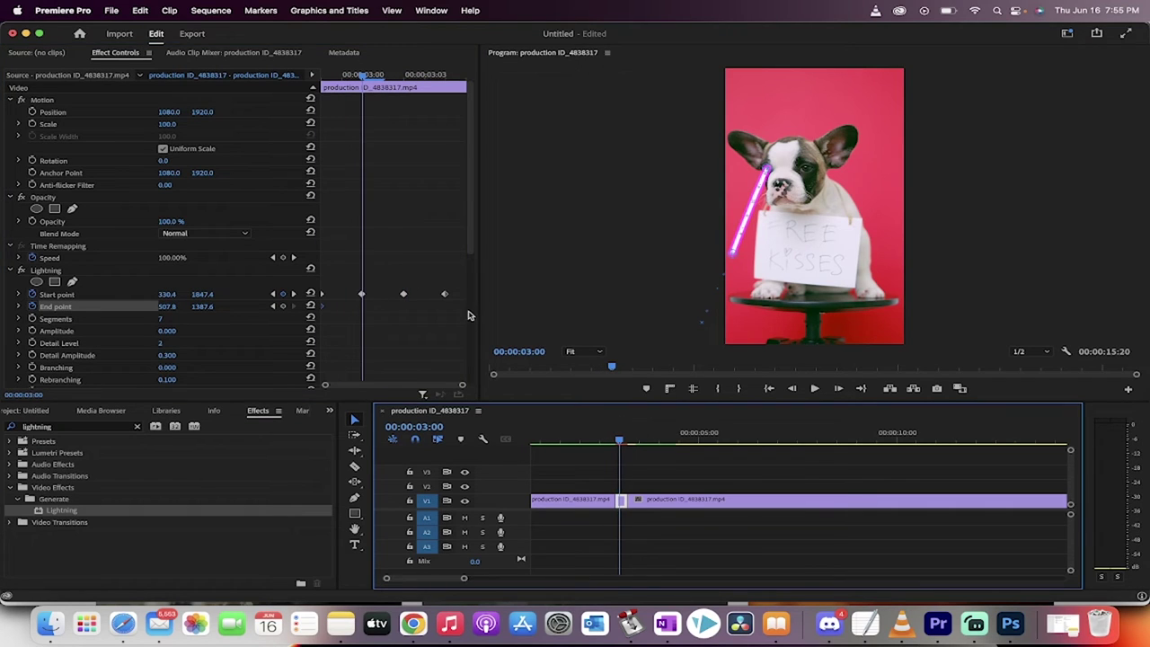
pyautogui.click(434, 299)
pyautogui.moveTo(449, 304); pyautogui.dragTo(341, 298)
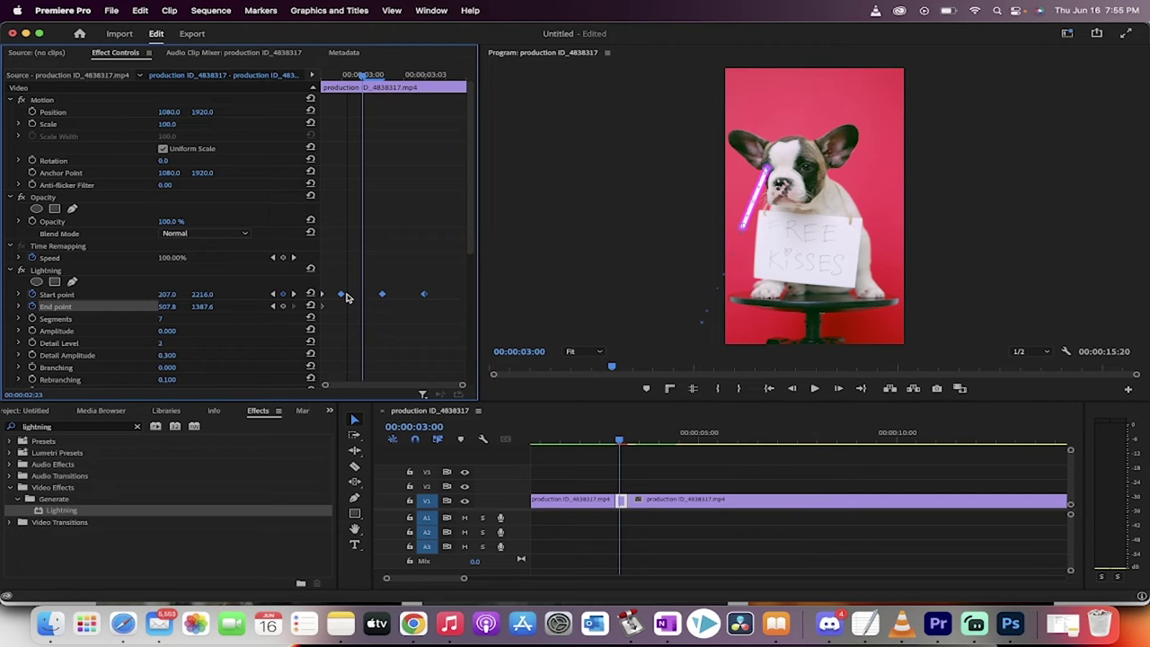
pyautogui.moveTo(384, 296); pyautogui.dragTo(371, 297)
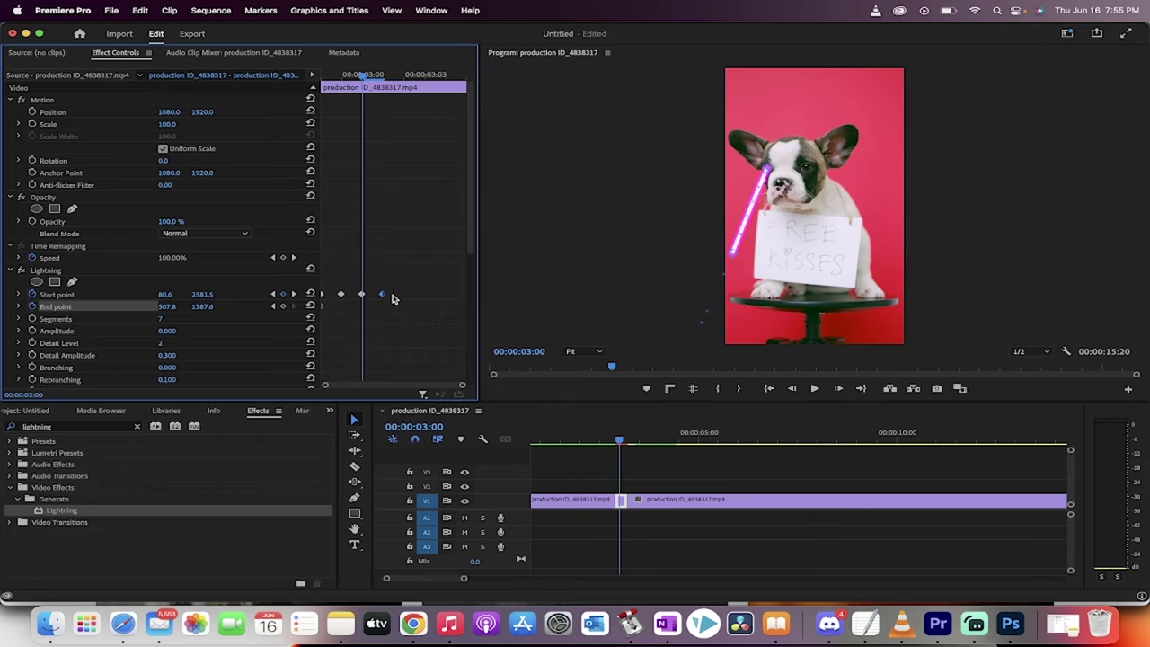
pyautogui.click(601, 440)
pyautogui.press('space')
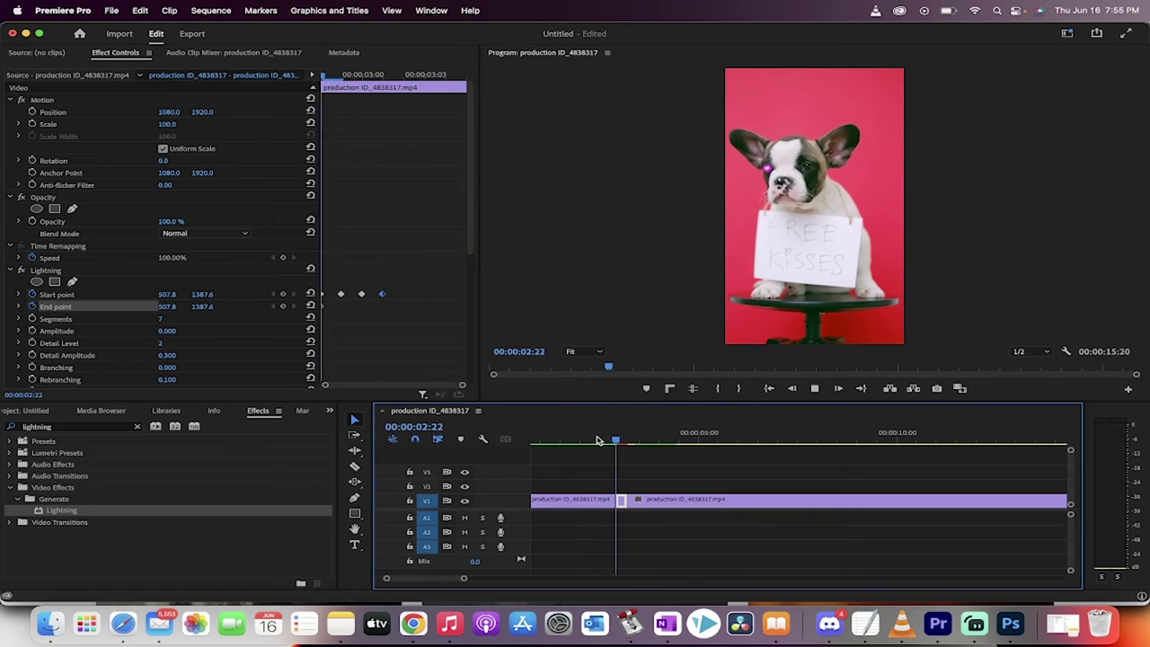
pyautogui.moveTo(599, 440); pyautogui.dragTo(623, 440)
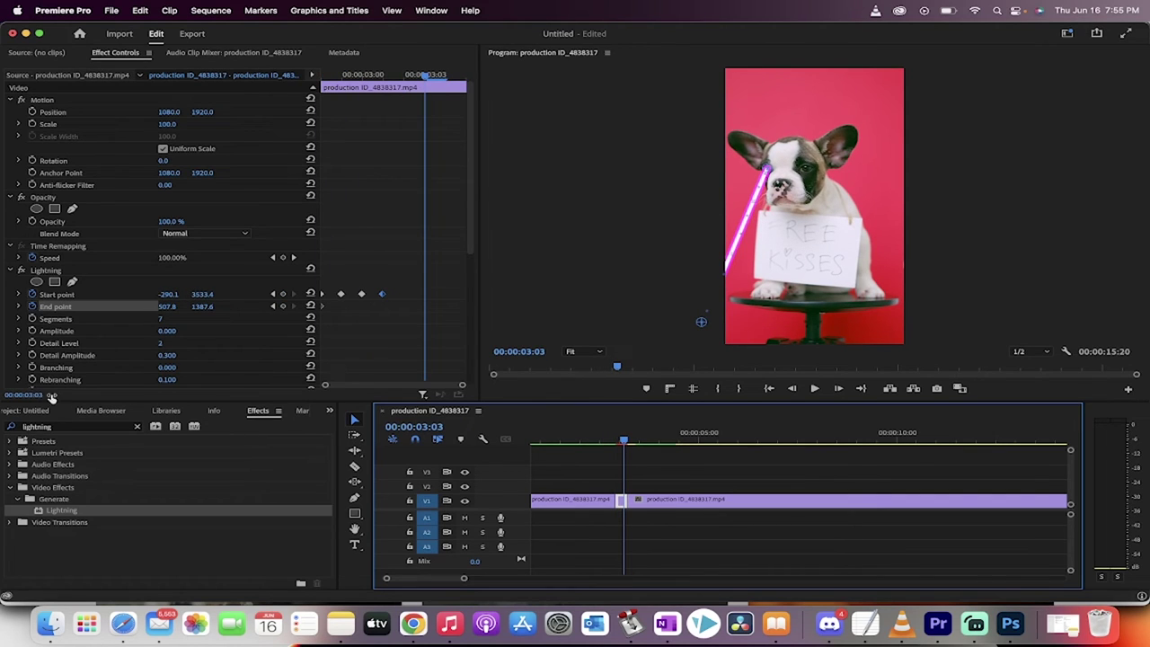
# Download the dark-background smoke clip from Pexels and show it in Downloads in Finder.
pyautogui.click(35, 411)
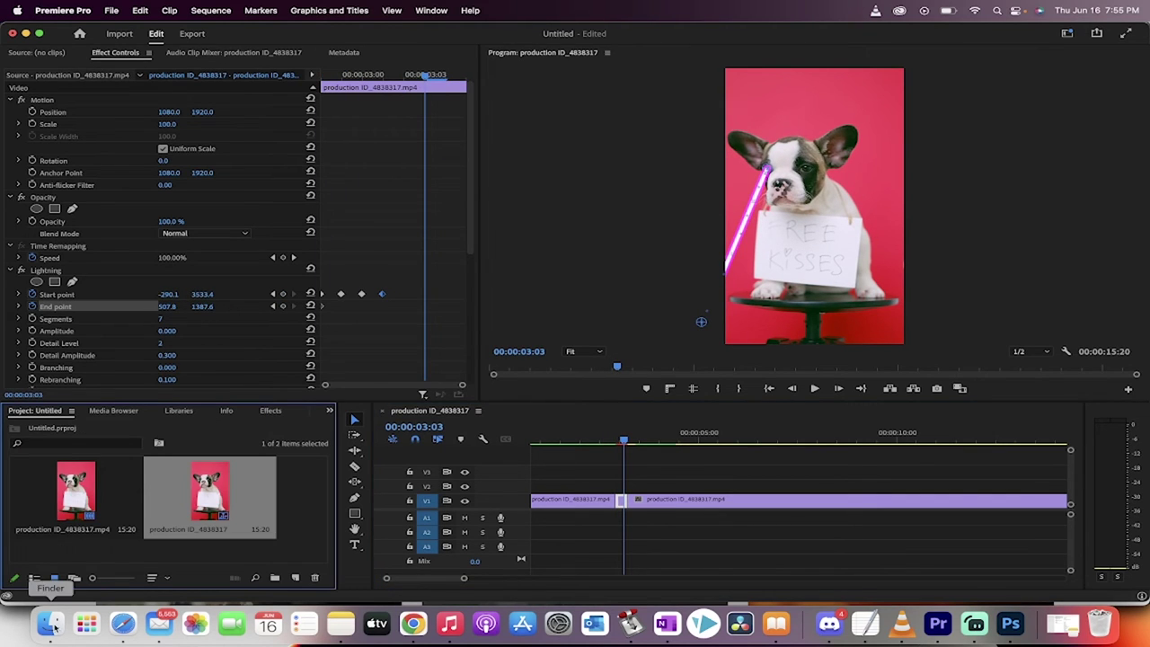
pyautogui.click(414, 623)
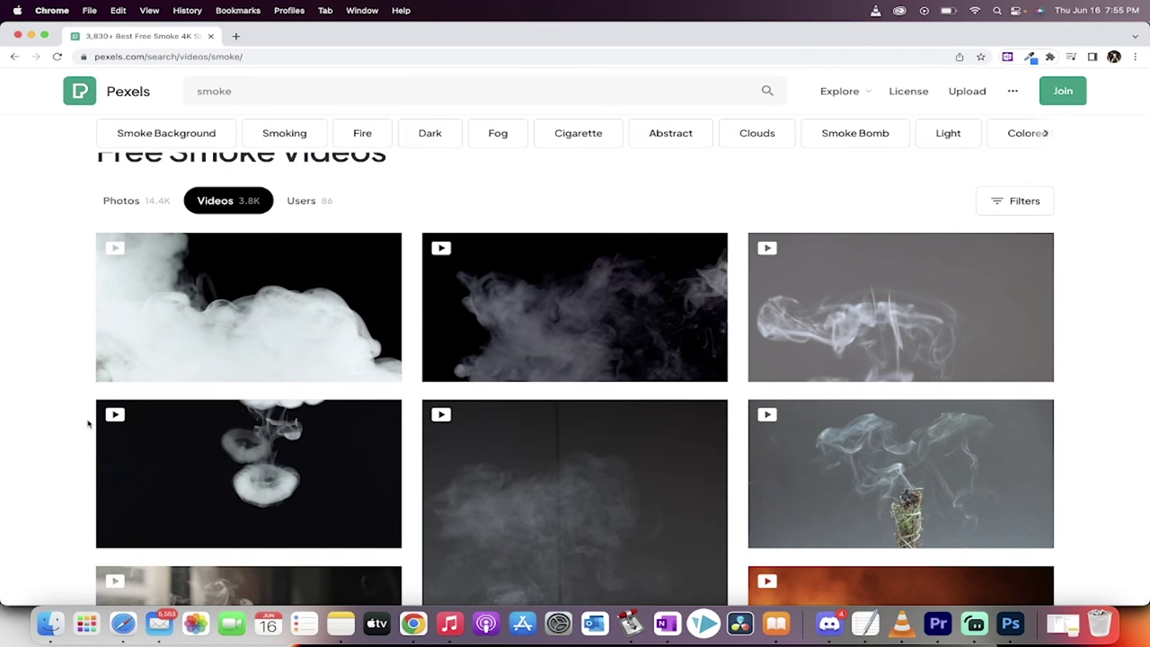
pyautogui.scroll(-1, 88, 423)
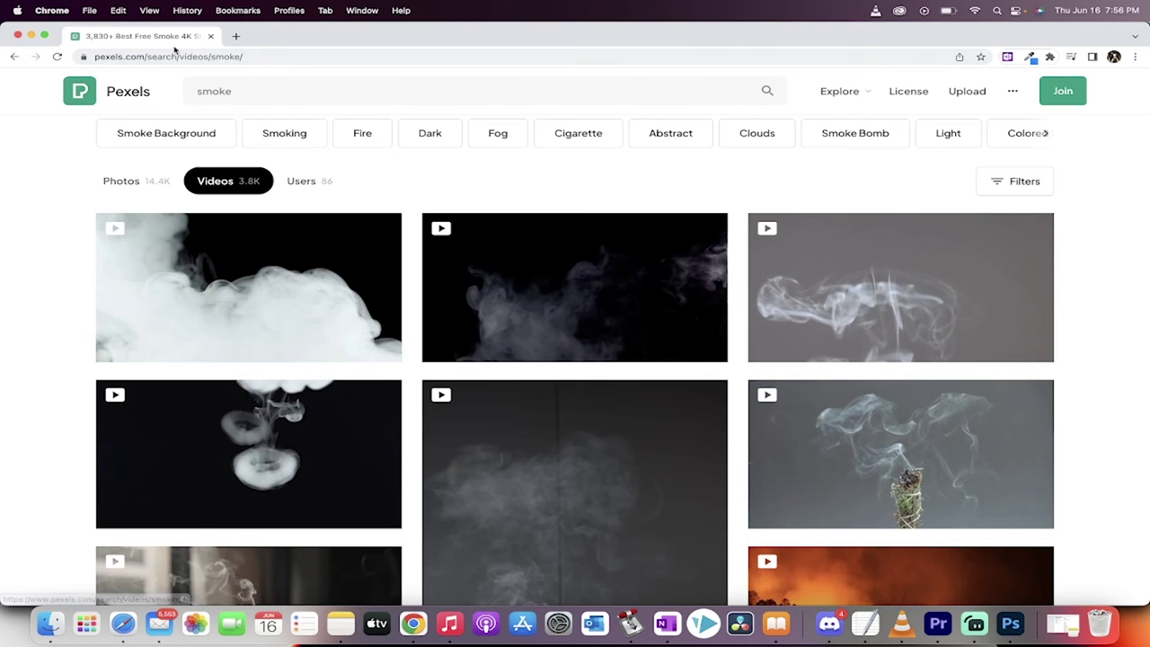
pyautogui.moveTo(324, 270)
pyautogui.moveTo(637, 287)
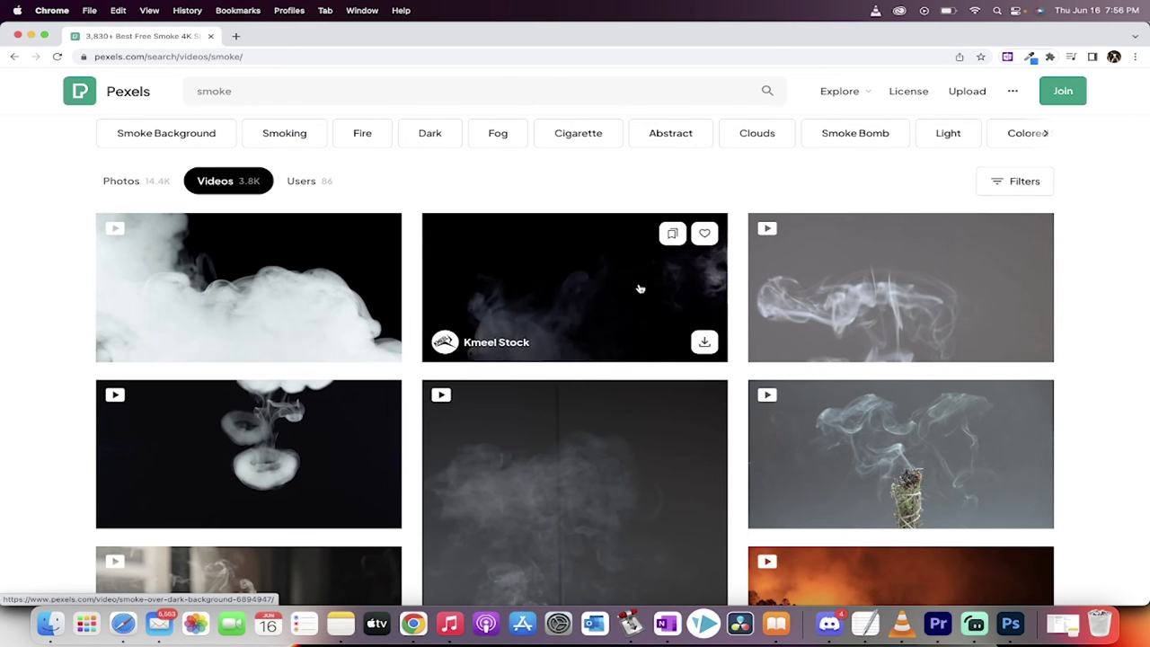
pyautogui.scroll(-1, 610, 304)
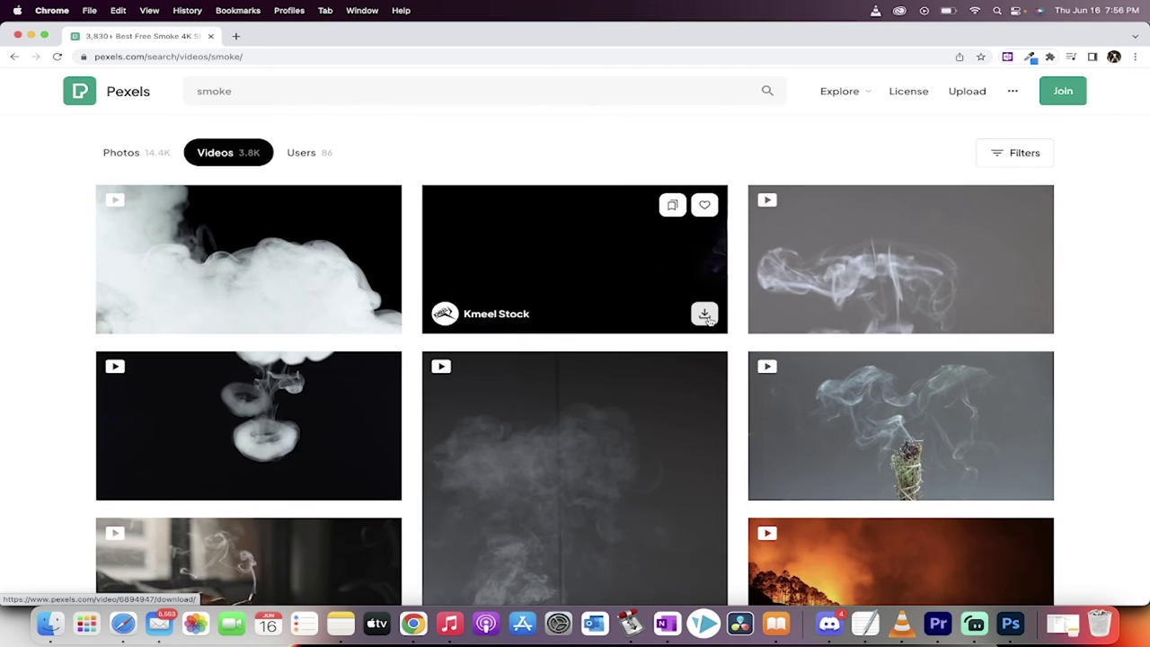
pyautogui.click(705, 315)
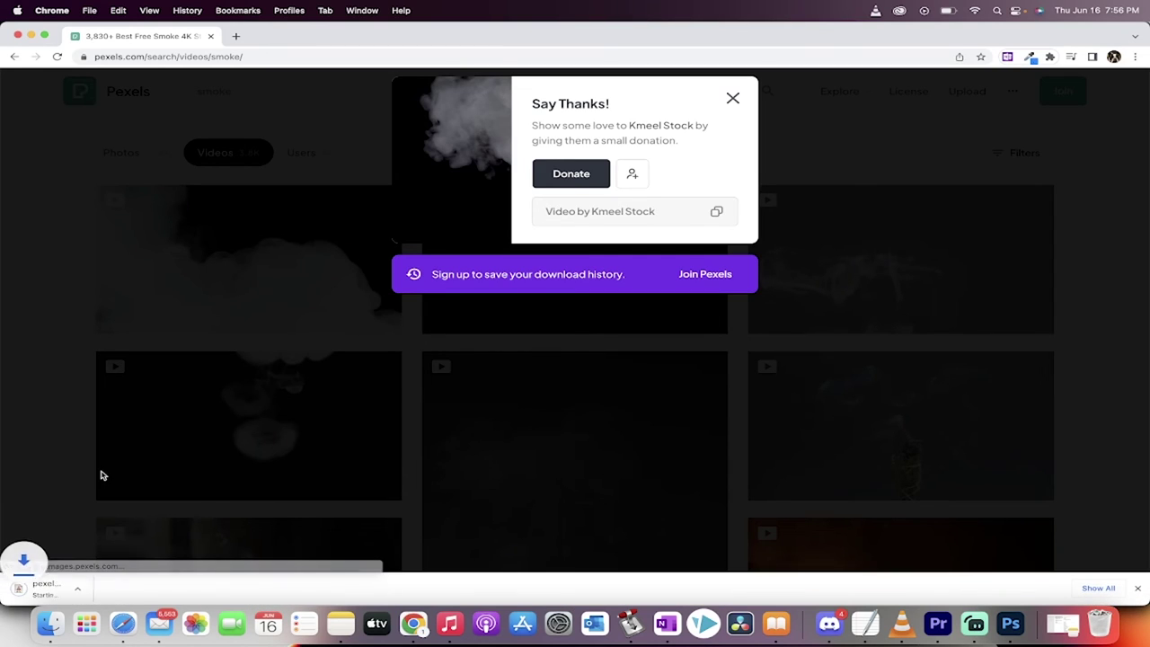
pyautogui.click(142, 589)
pyautogui.click(190, 578)
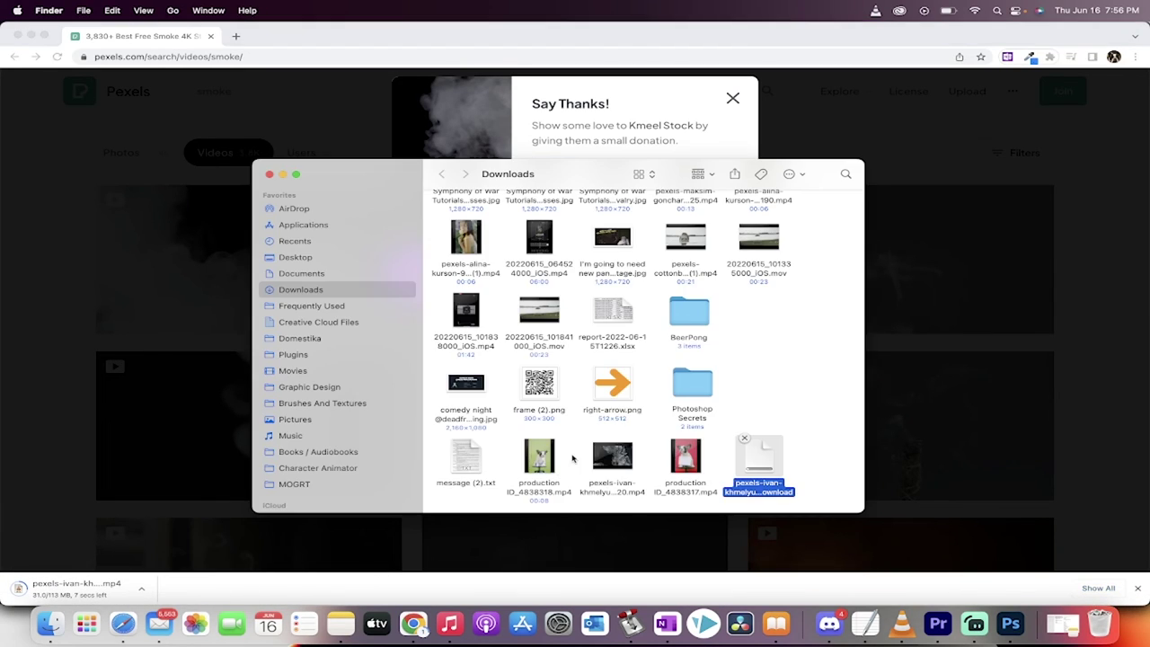
# Import the downloaded smoke clip from Finder into the Project panel.
pyautogui.click(938, 624)
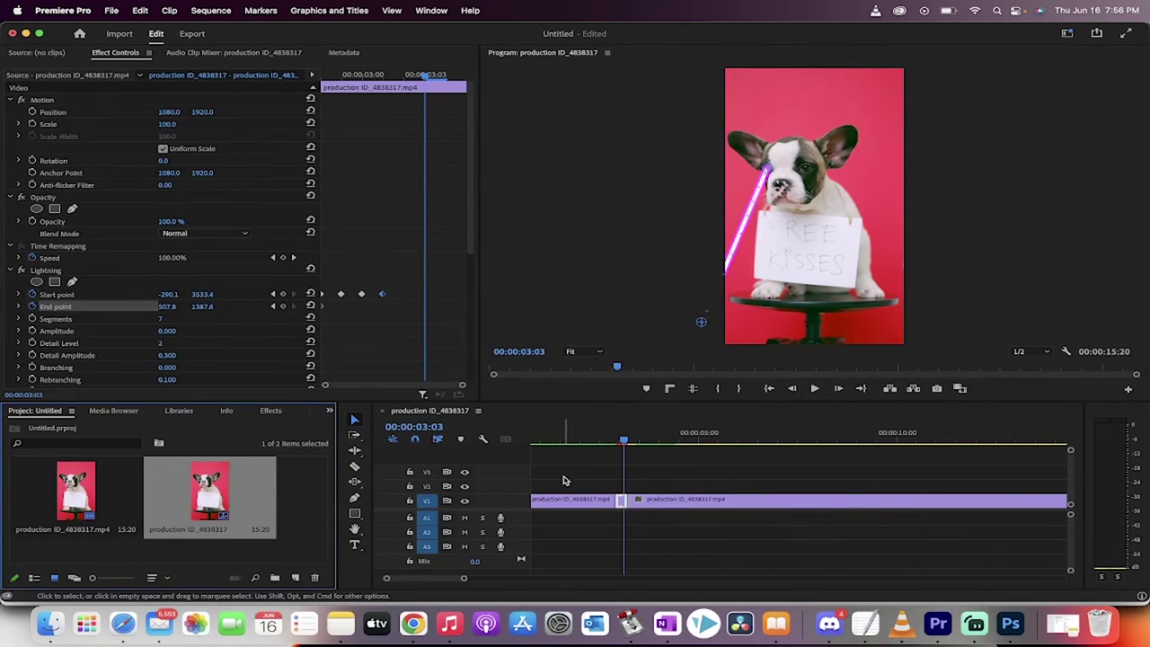
pyautogui.press('super+Tab')
pyautogui.moveTo(816, 483); pyautogui.dragTo(639, 492)
pyautogui.press('super+Tab')
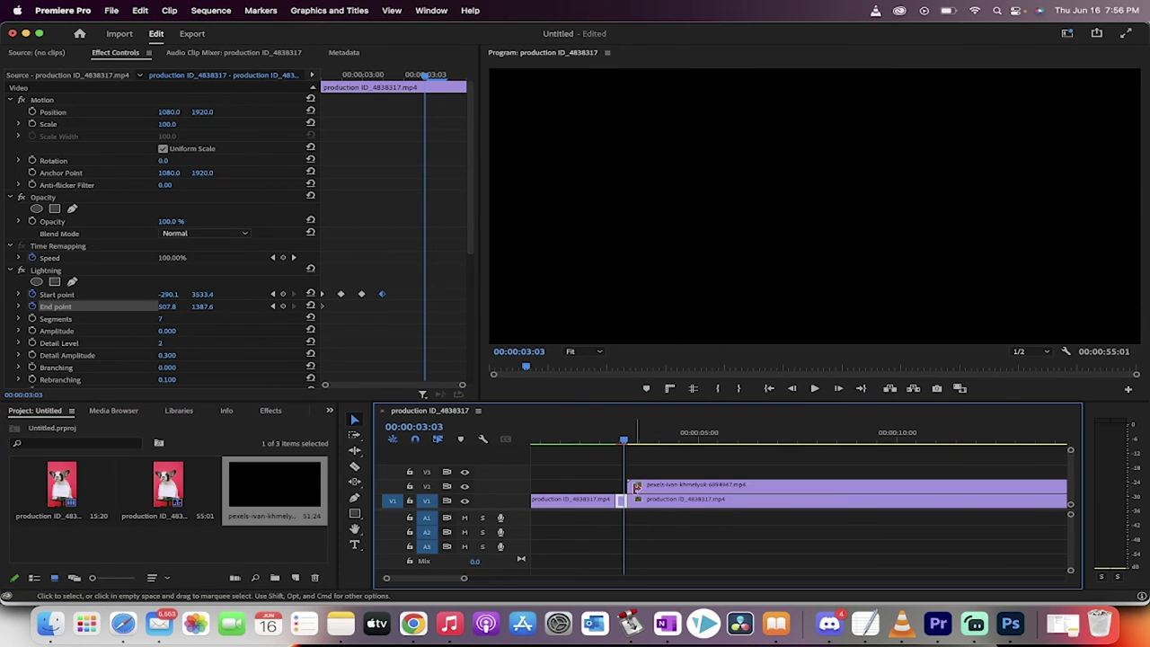
# Place the smoke clip on V2 above the puppy footage and set its blend mode to Screen.
pyautogui.moveTo(471, 578); pyautogui.dragTo(566, 576)
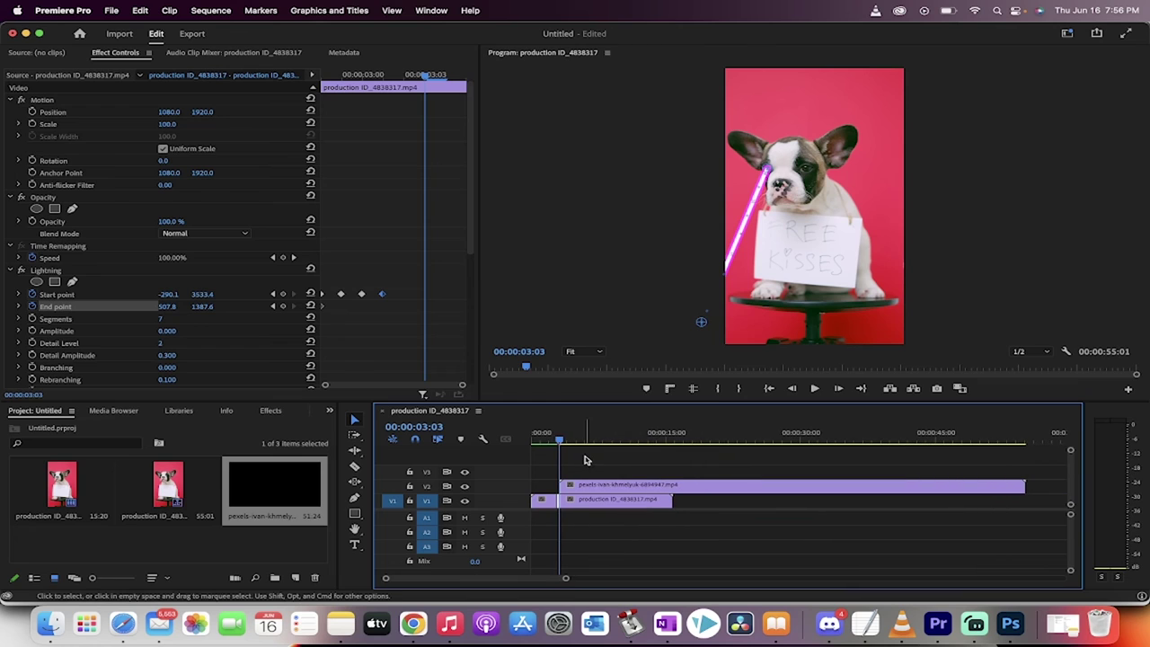
pyautogui.moveTo(557, 440); pyautogui.dragTo(568, 440)
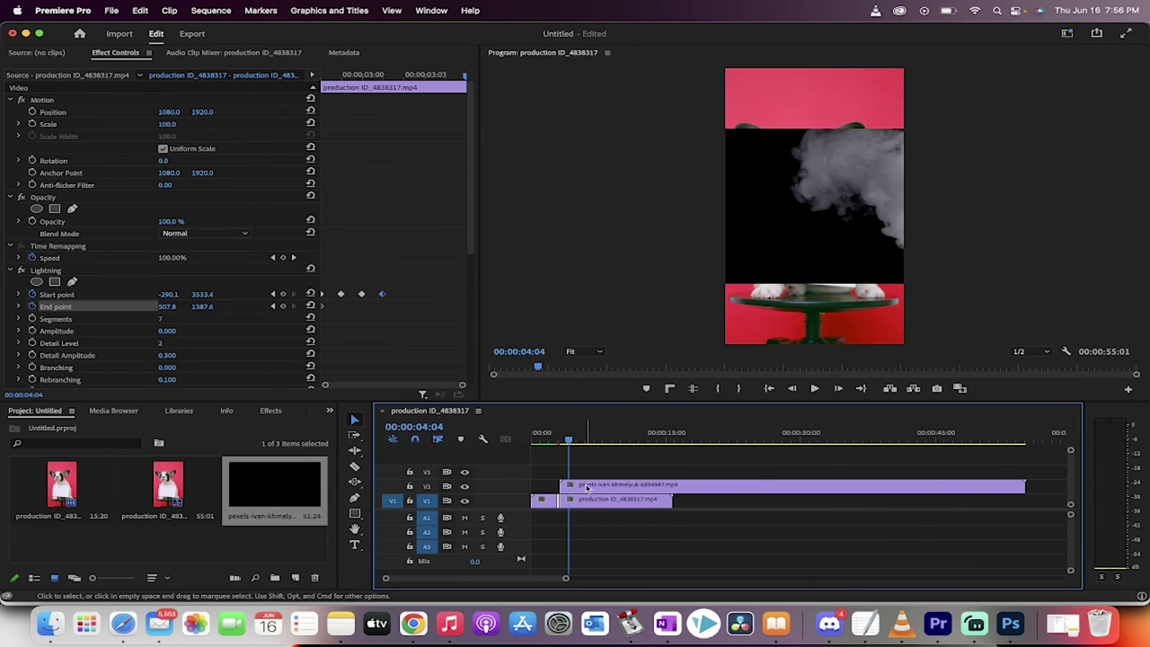
pyautogui.click(586, 487)
pyautogui.click(220, 236)
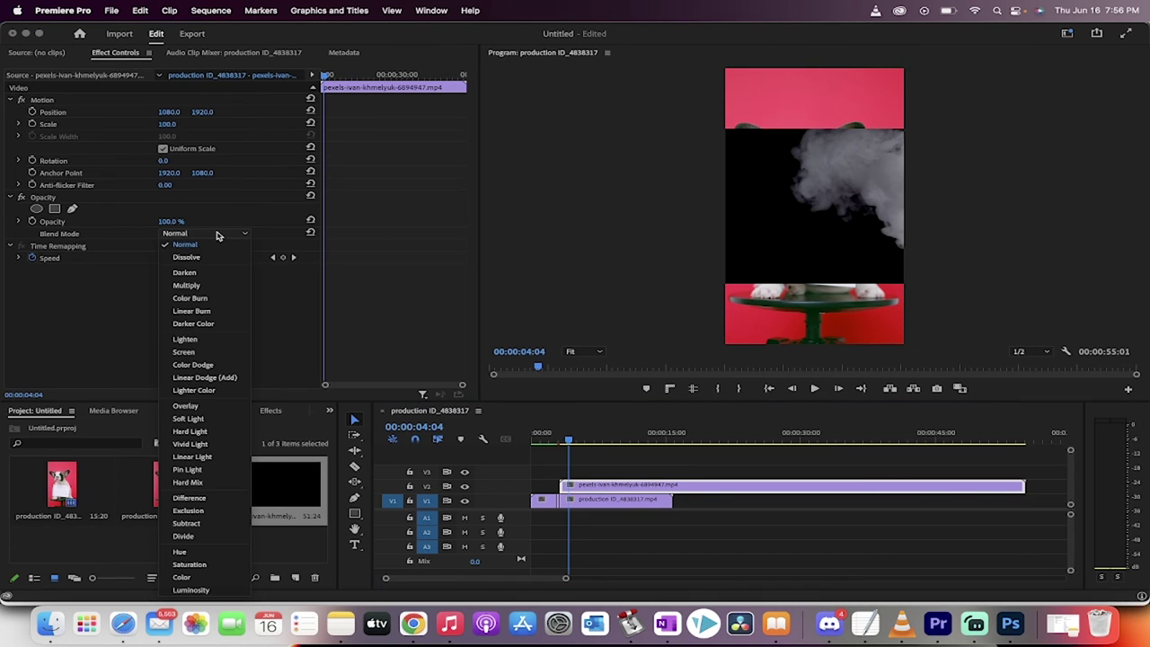
pyautogui.click(214, 354)
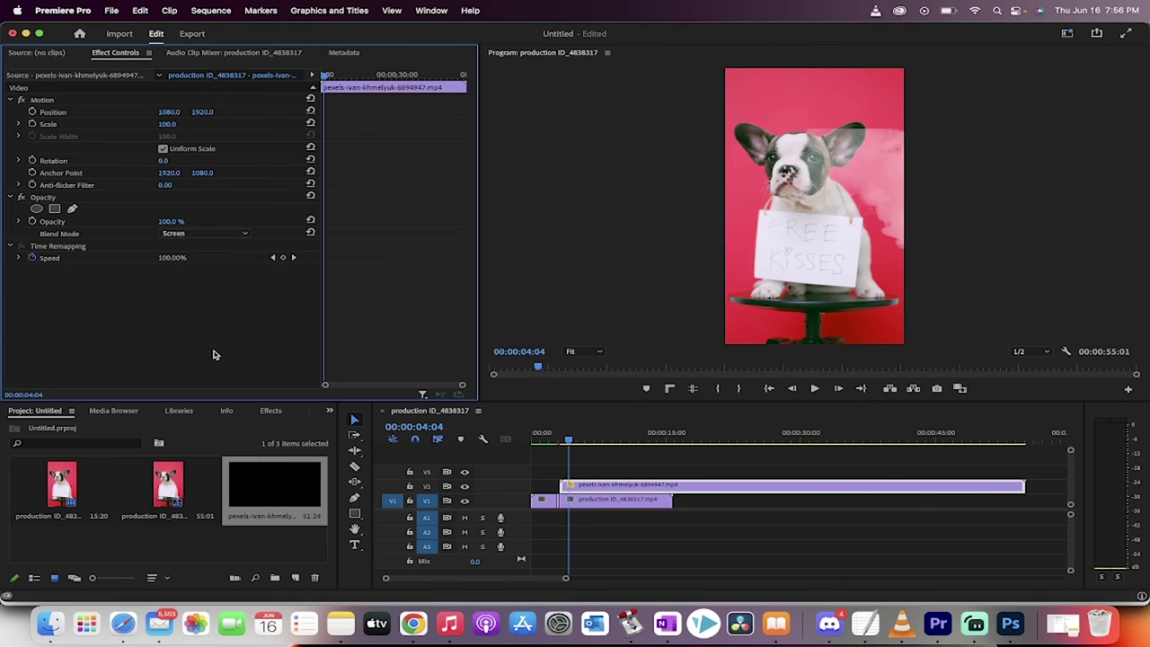
# Play the sequence from near the start to preview the screened smoke.
pyautogui.moveTo(578, 438); pyautogui.dragTo(540, 438)
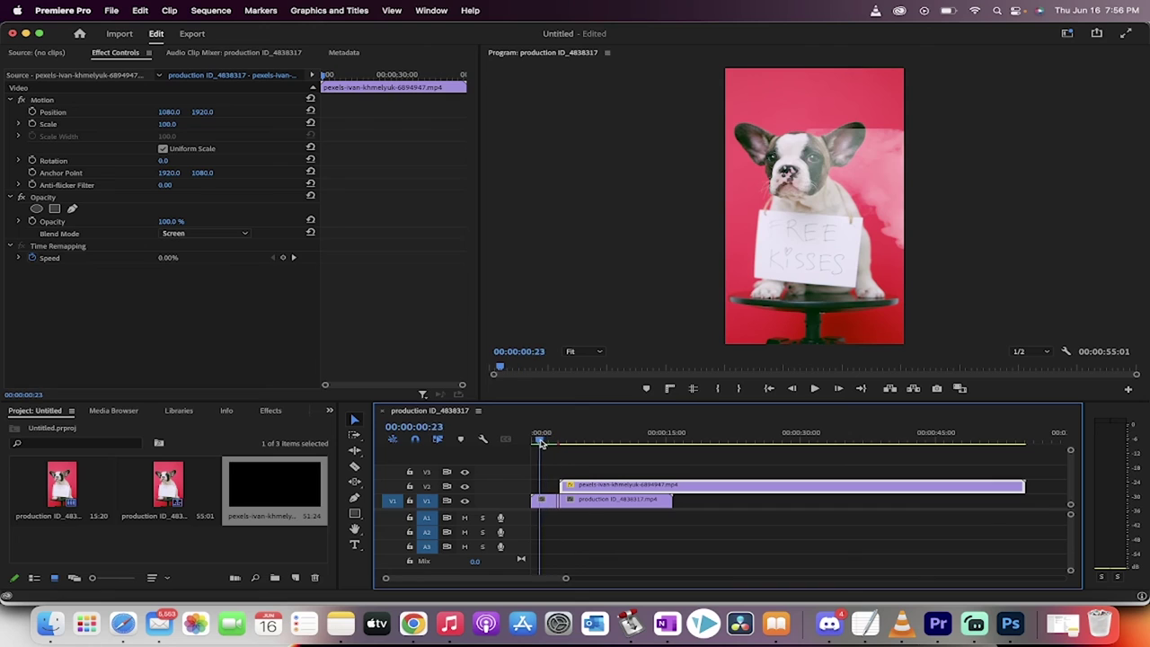
pyautogui.press('space')
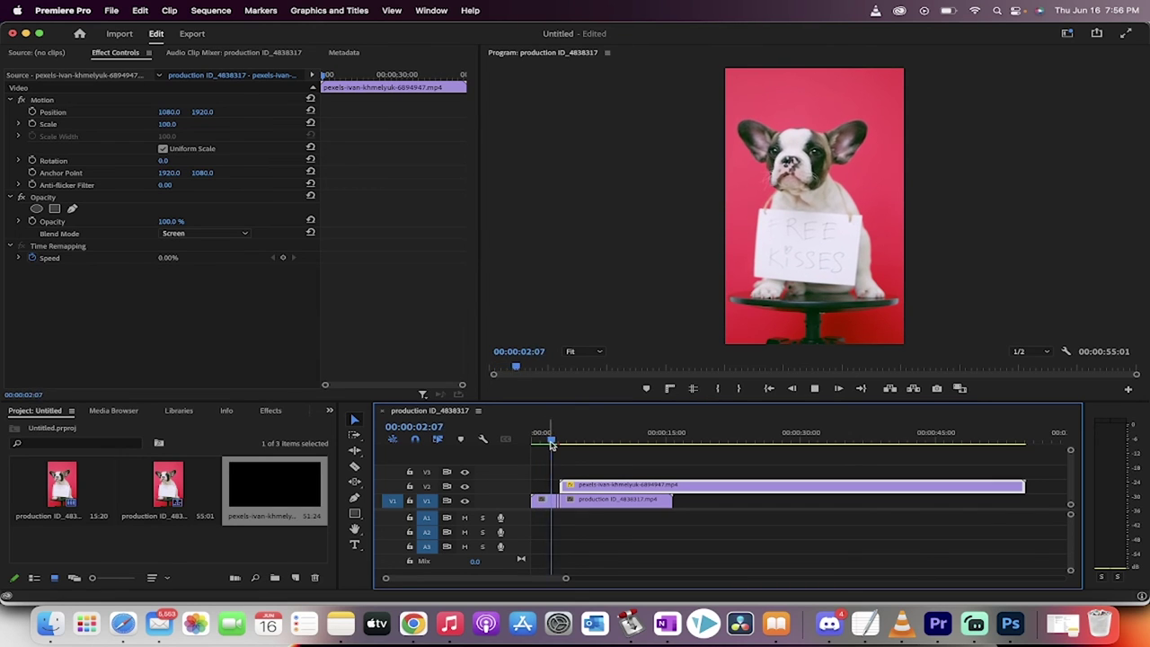
pyautogui.press('space')
pyautogui.press('space')
pyautogui.press('space')
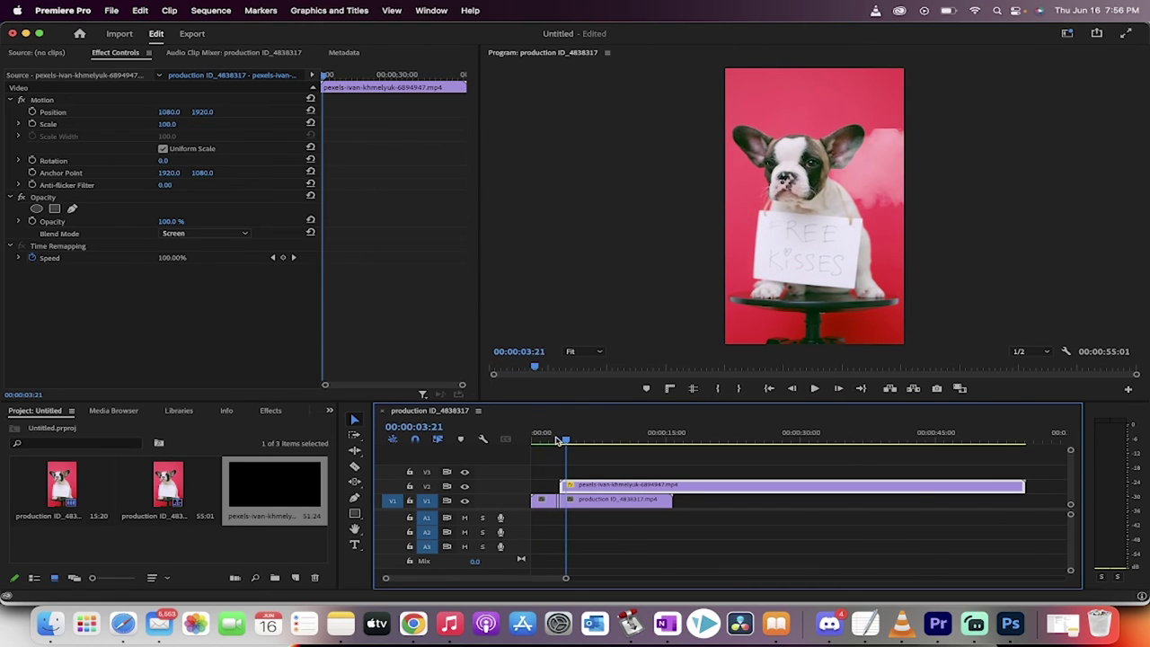
# Rotate the smoke to about -198° and shift it toward the lower left of the frame.
pyautogui.click(873, 186)
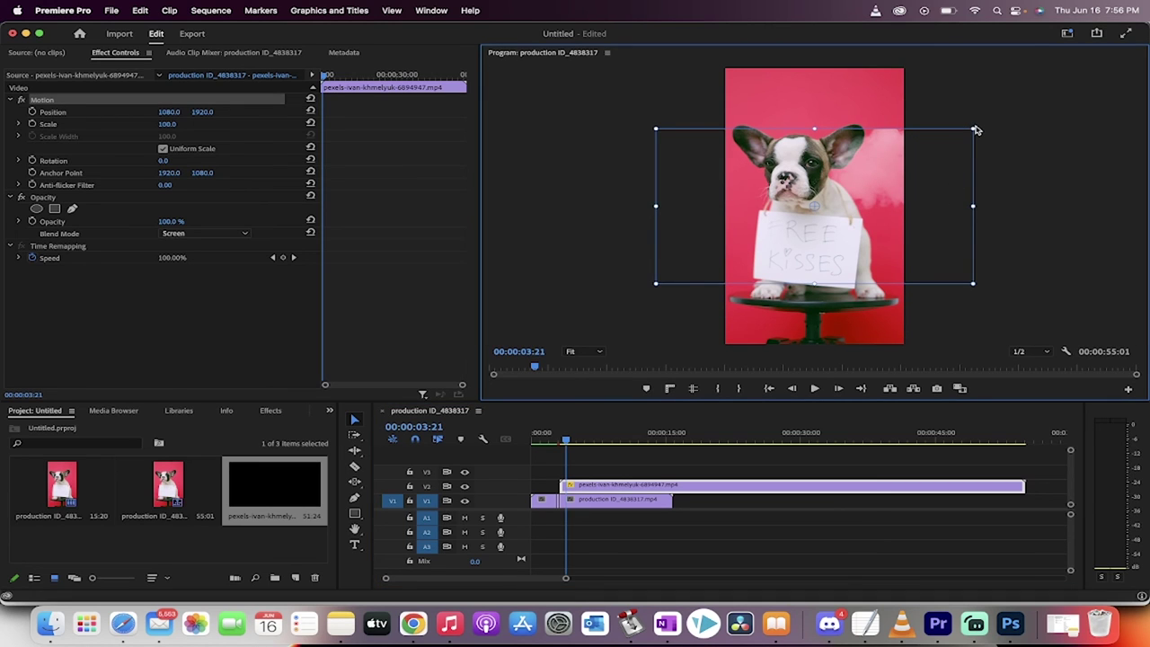
pyautogui.moveTo(974, 127); pyautogui.dragTo(704, 316)
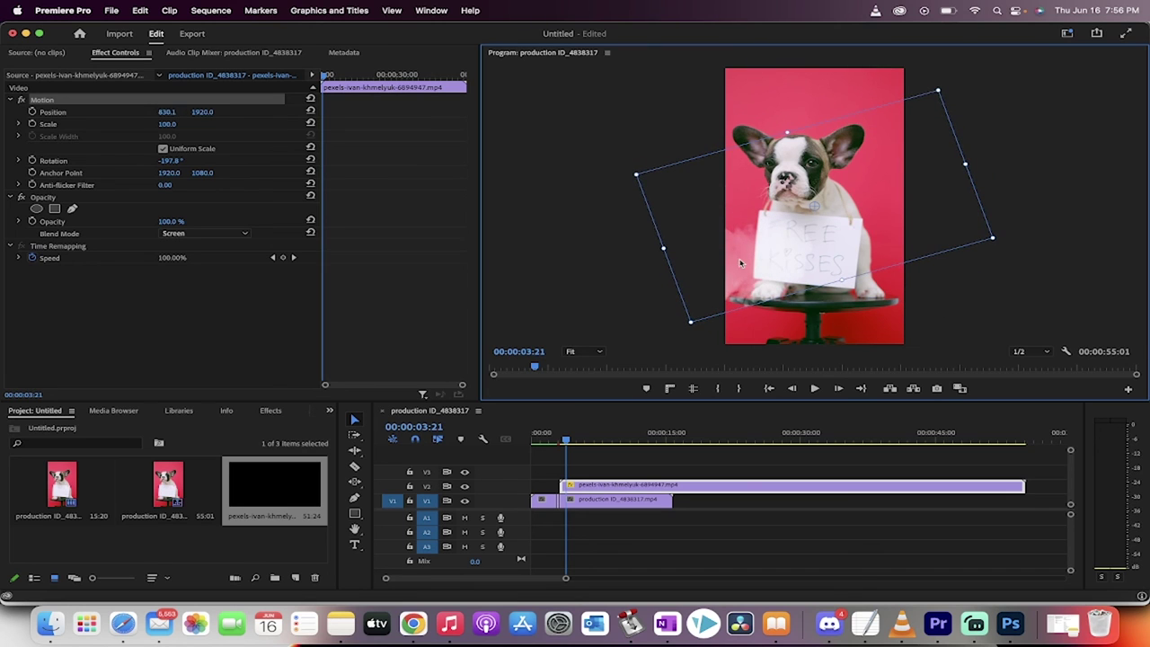
pyautogui.moveTo(741, 262); pyautogui.dragTo(675, 282)
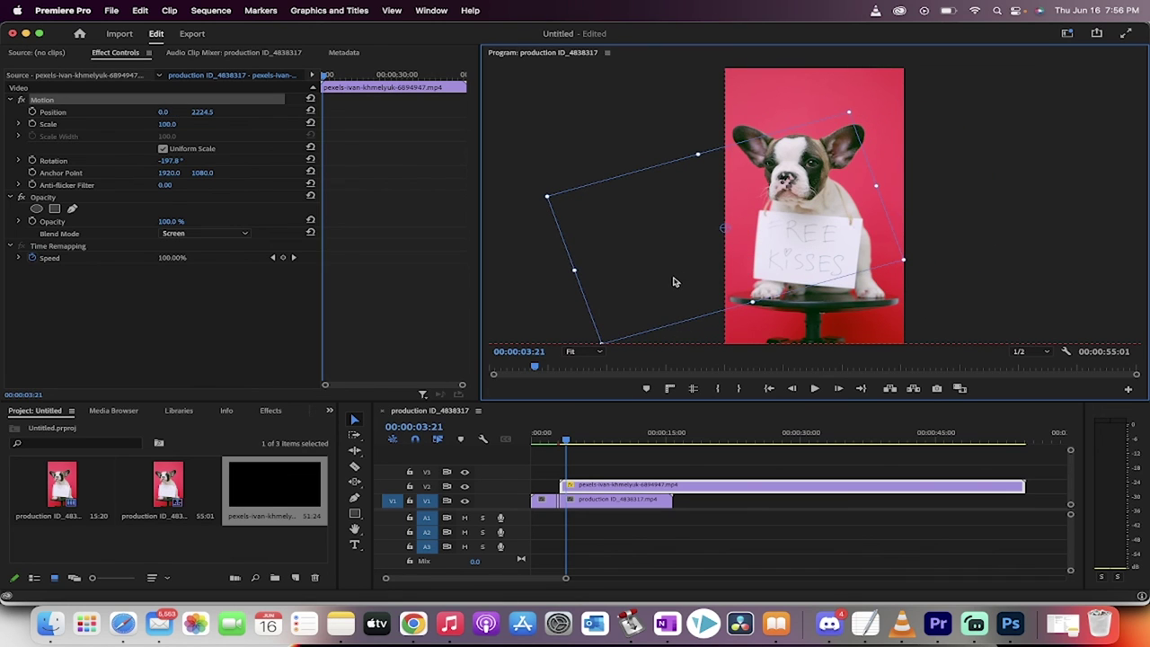
# Trim the start of the smoke clip on V2 so it appears just as the laser hits.
pyautogui.click(561, 441)
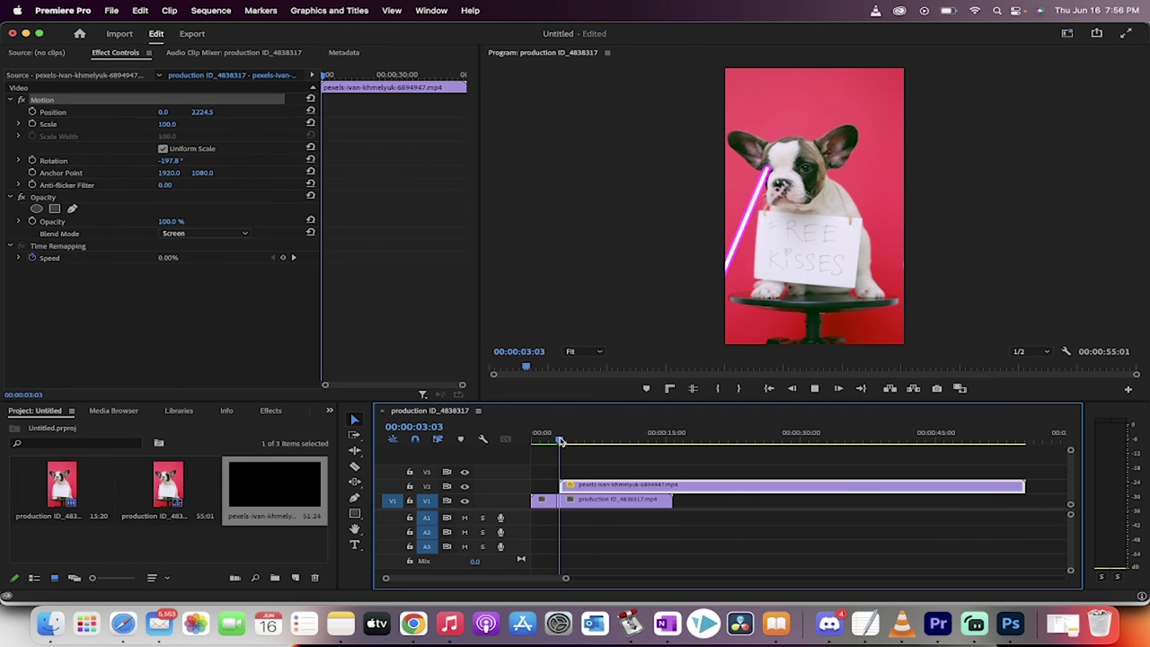
pyautogui.press('space')
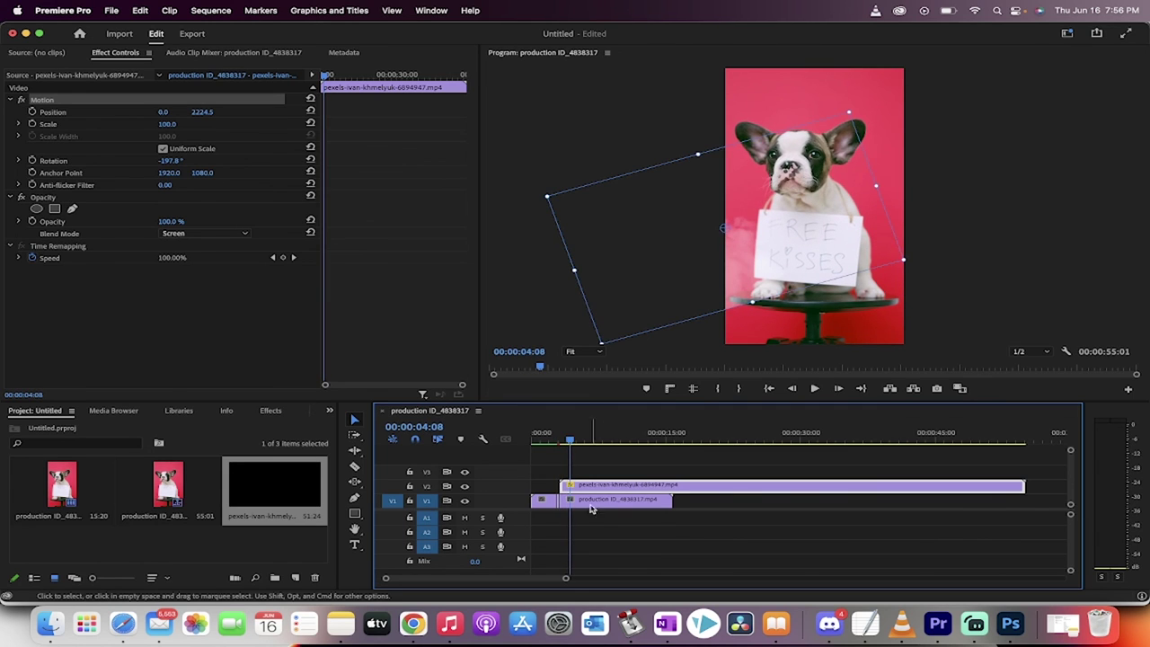
pyautogui.moveTo(561, 485); pyautogui.dragTo(593, 485)
pyautogui.click(557, 438)
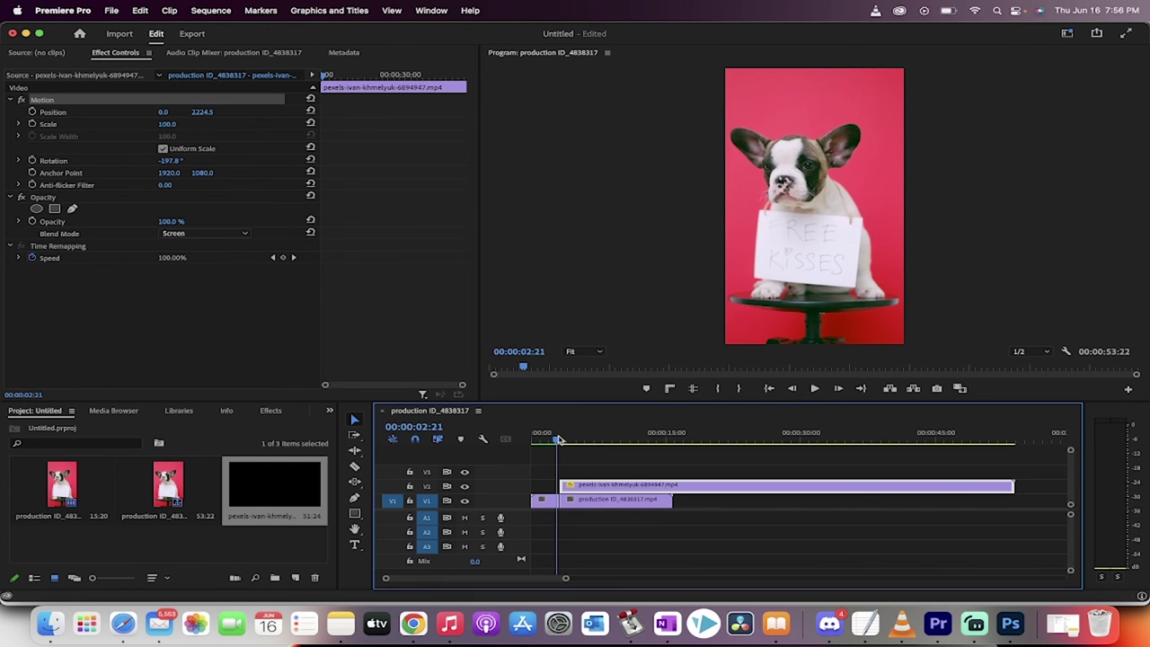
pyautogui.moveTo(557, 438); pyautogui.dragTo(562, 438)
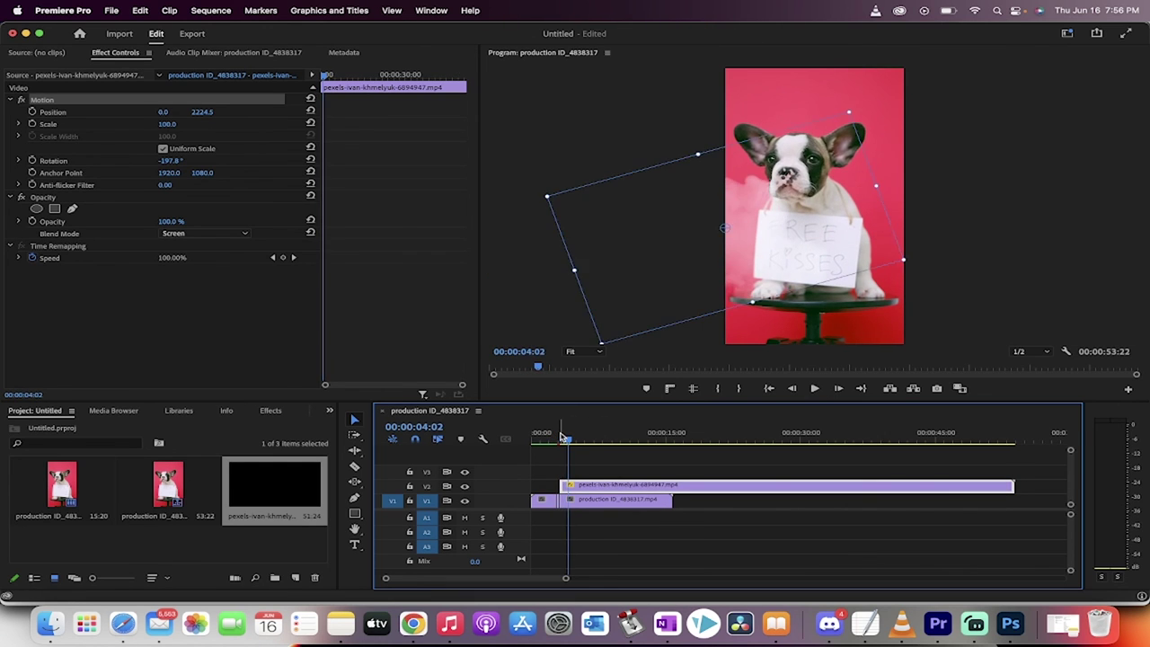
# Scale the smoke up to 187.5% and preview the section.
pyautogui.moveTo(753, 301); pyautogui.dragTo(629, 208)
pyautogui.moveTo(568, 438); pyautogui.dragTo(558, 440)
pyautogui.press('space')
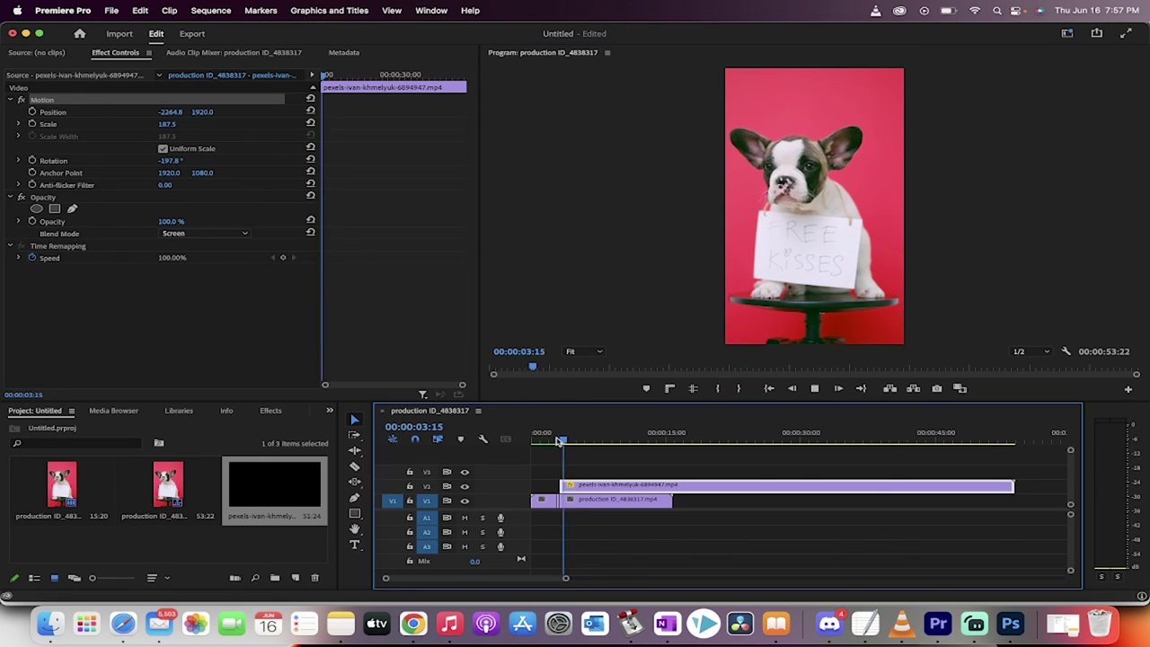
pyautogui.press('space')
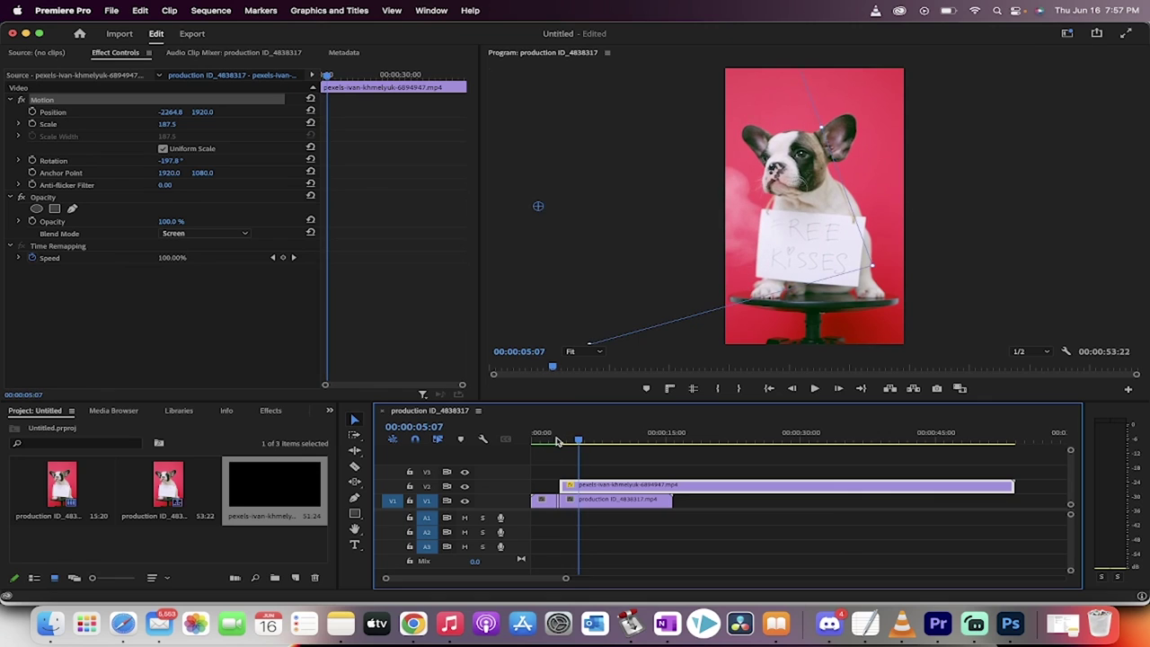